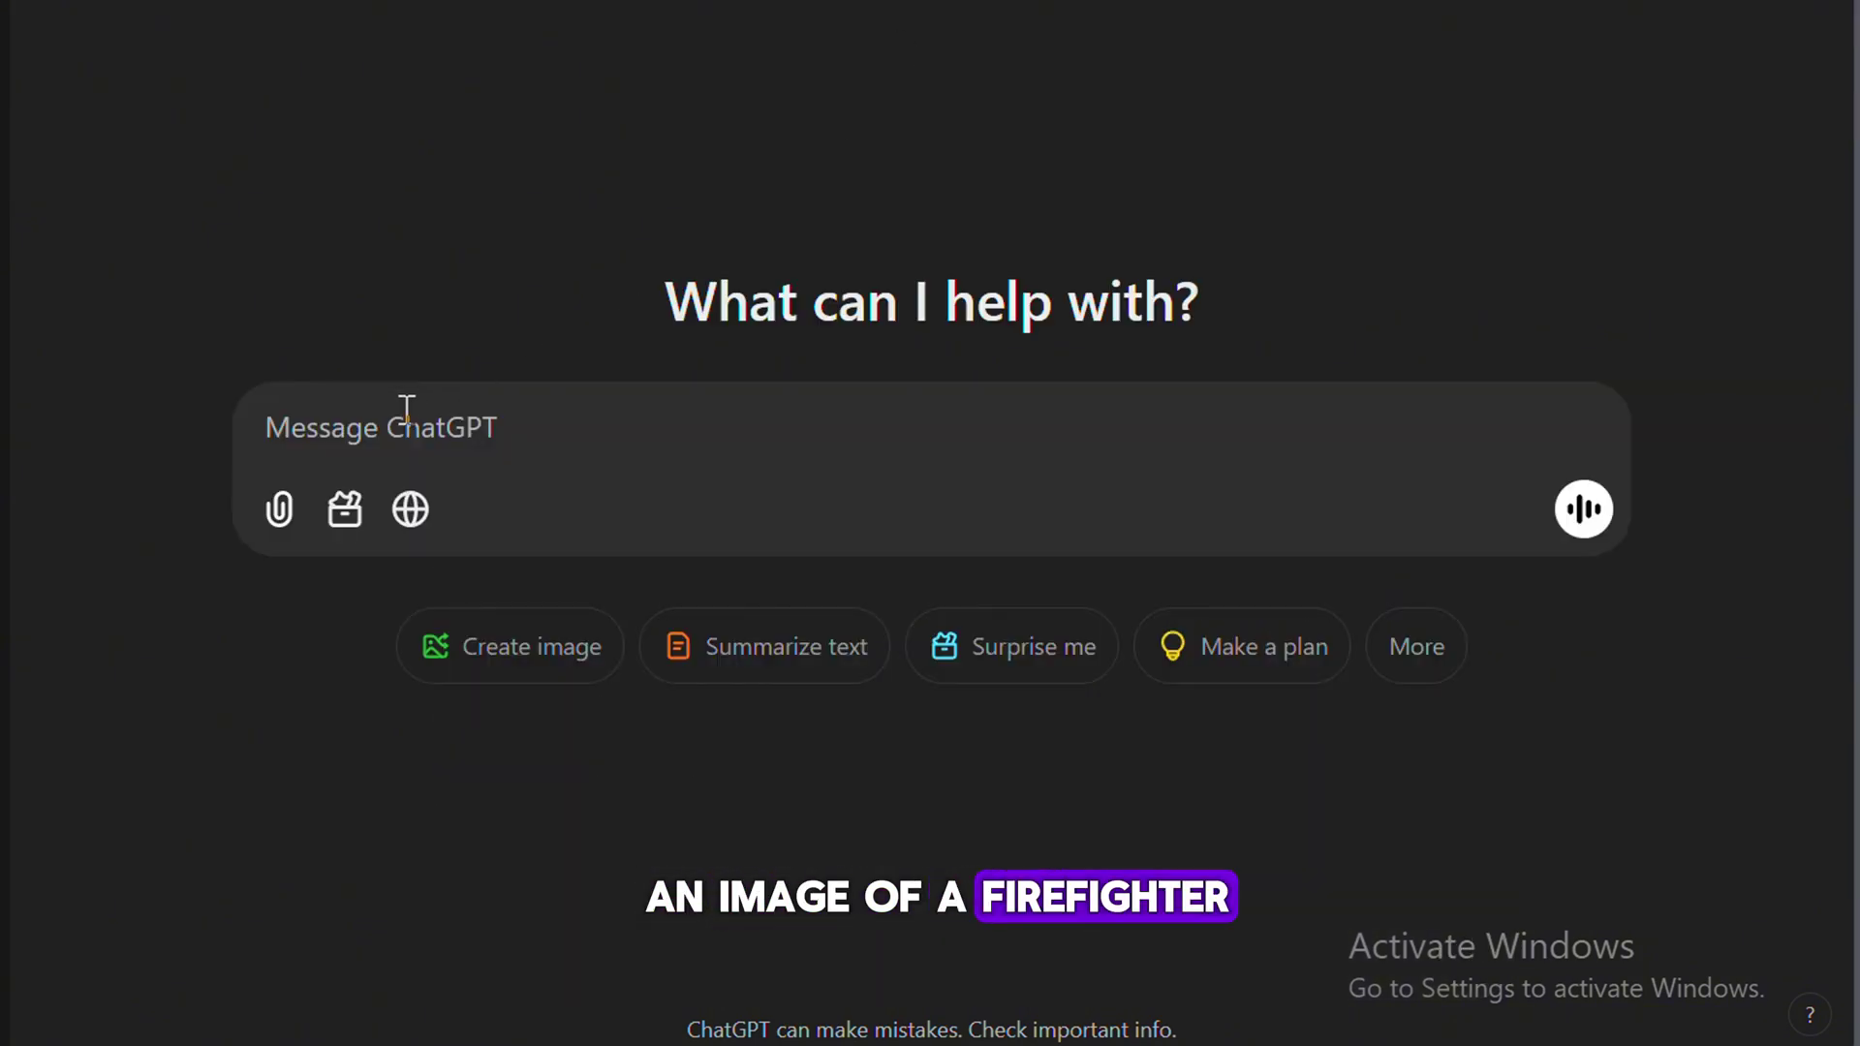
Step: Paste the firefighter image-prompt request into a new ChatGPT chat, send it, and select the returned prompt
right_click(407, 407)
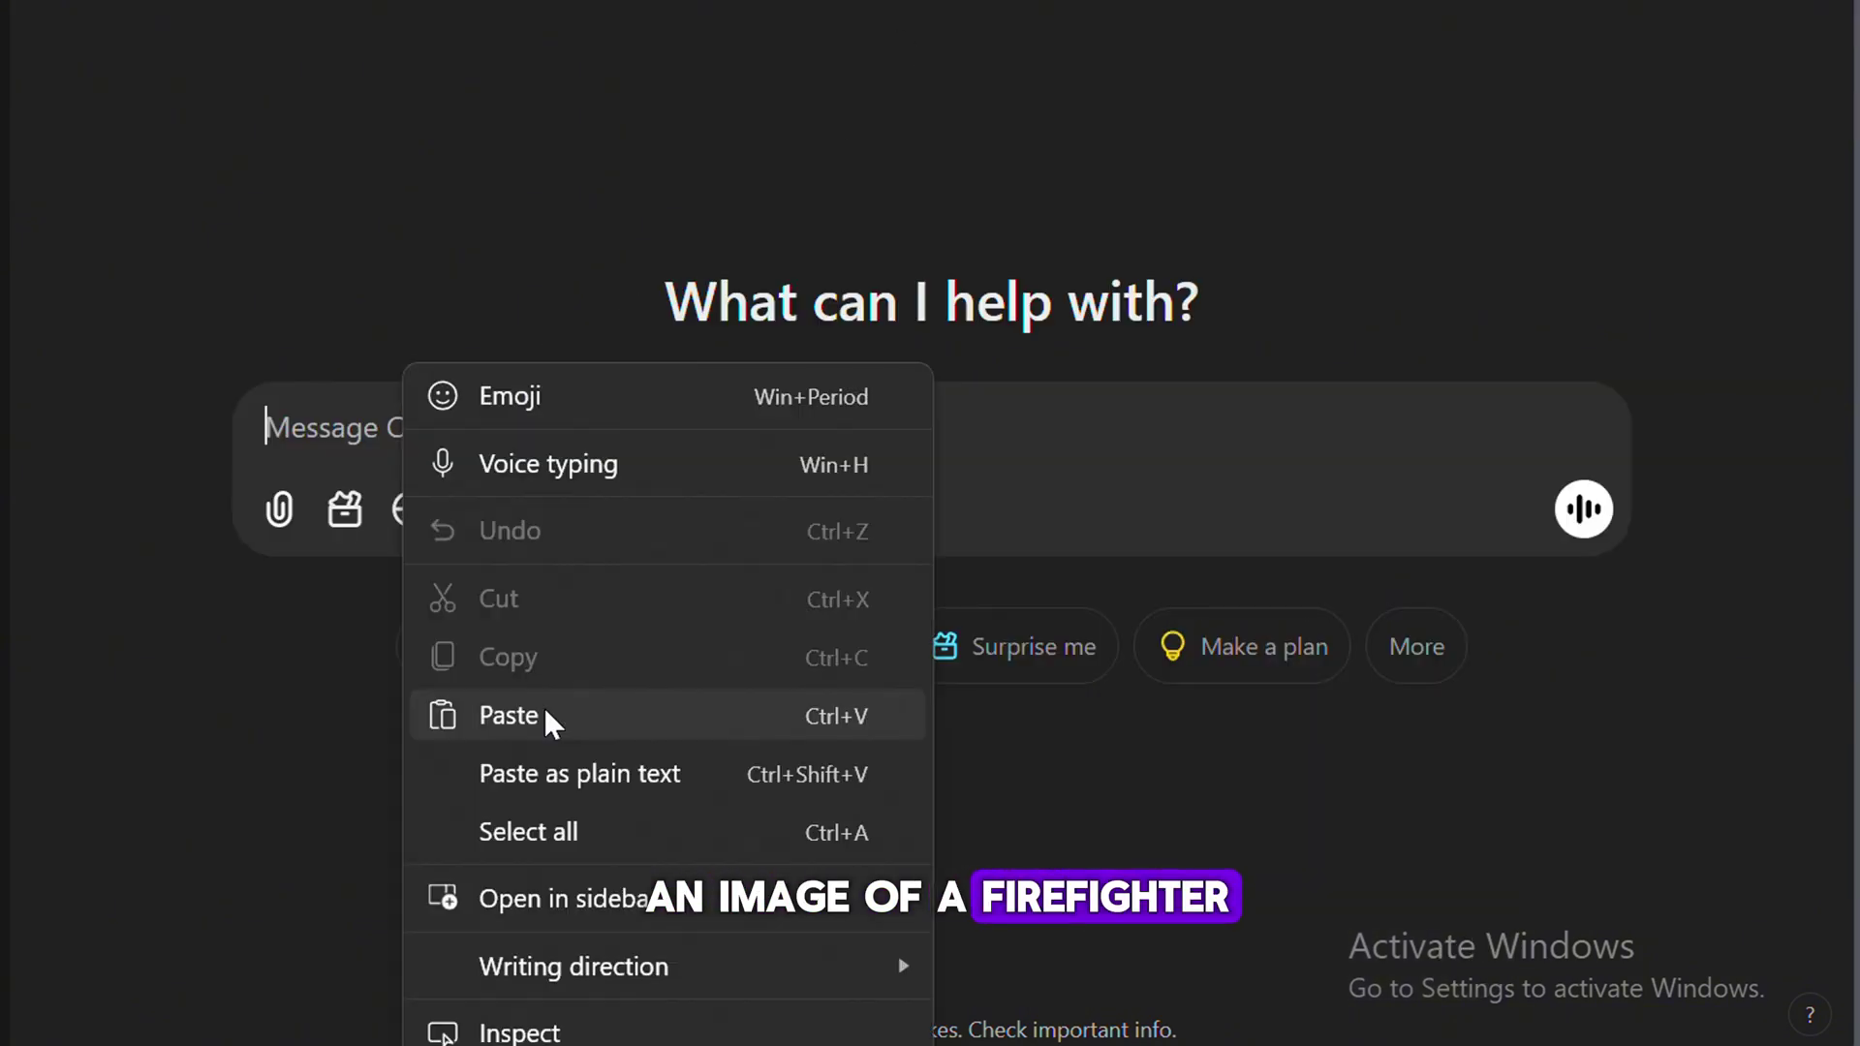
left_click(543, 708)
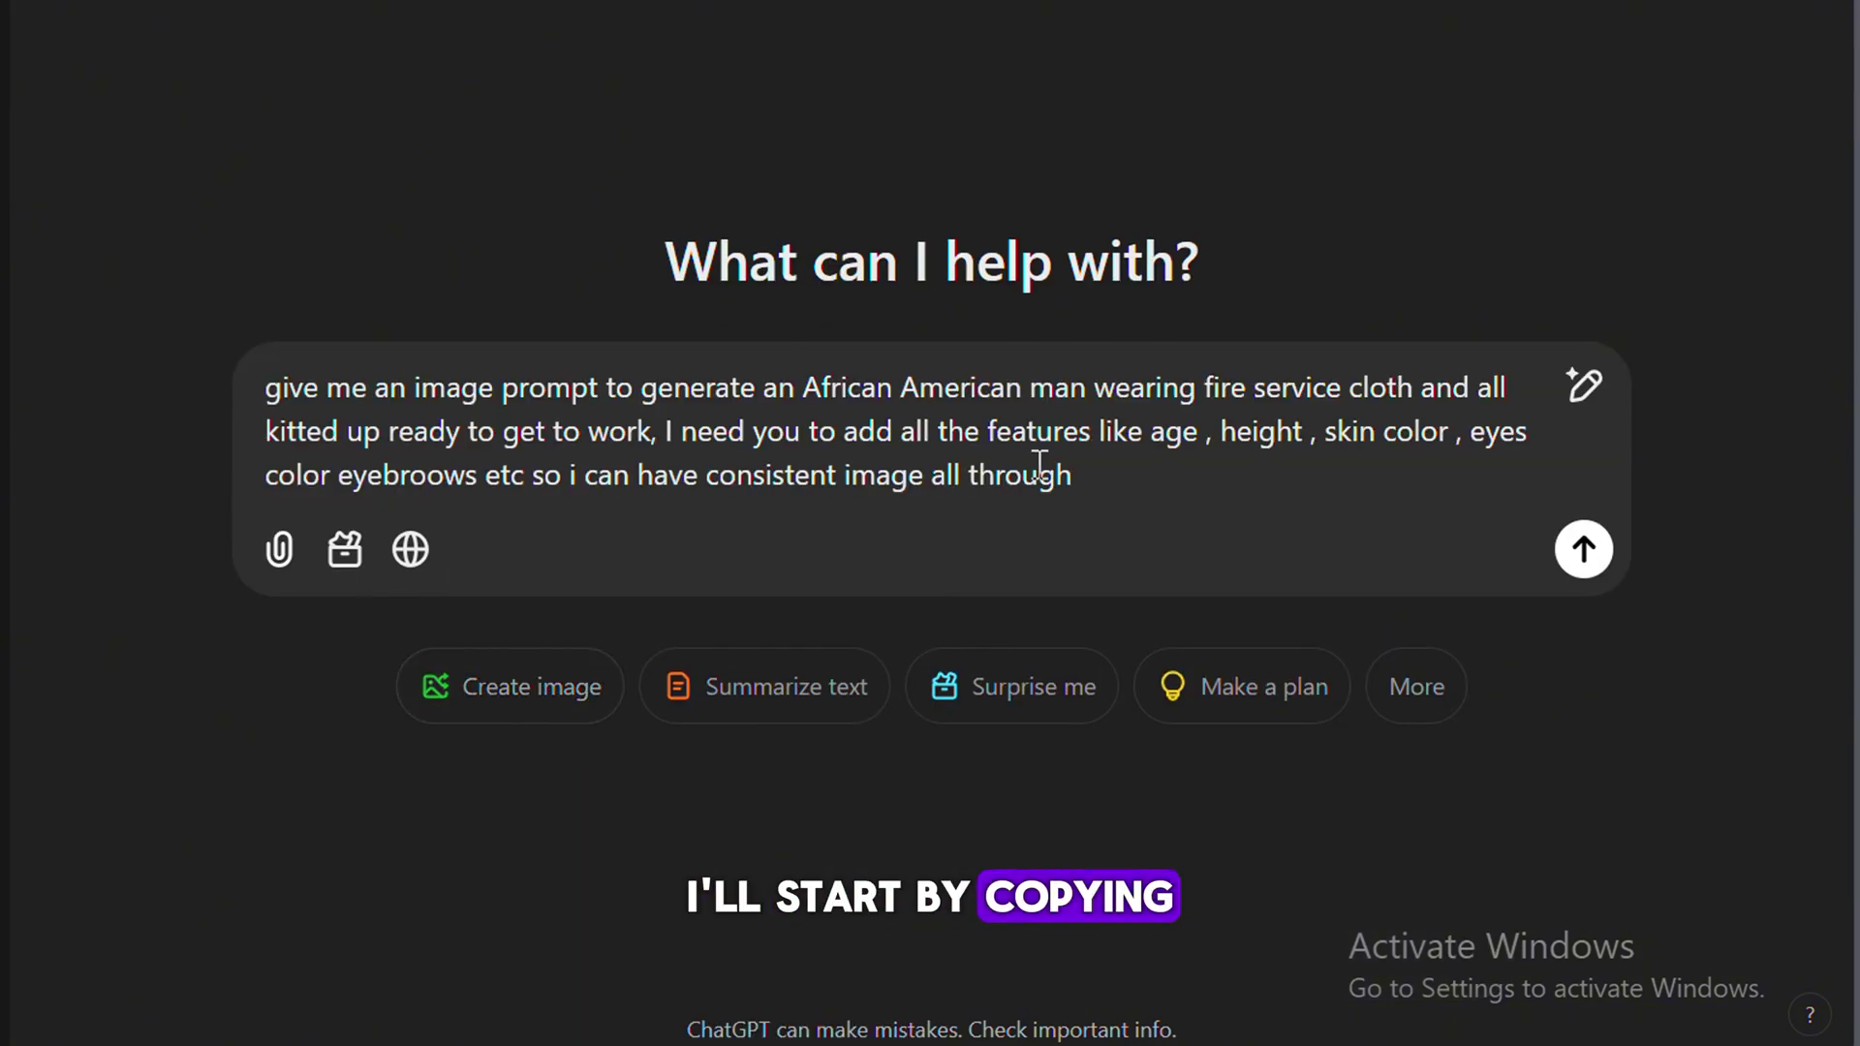
type(".")
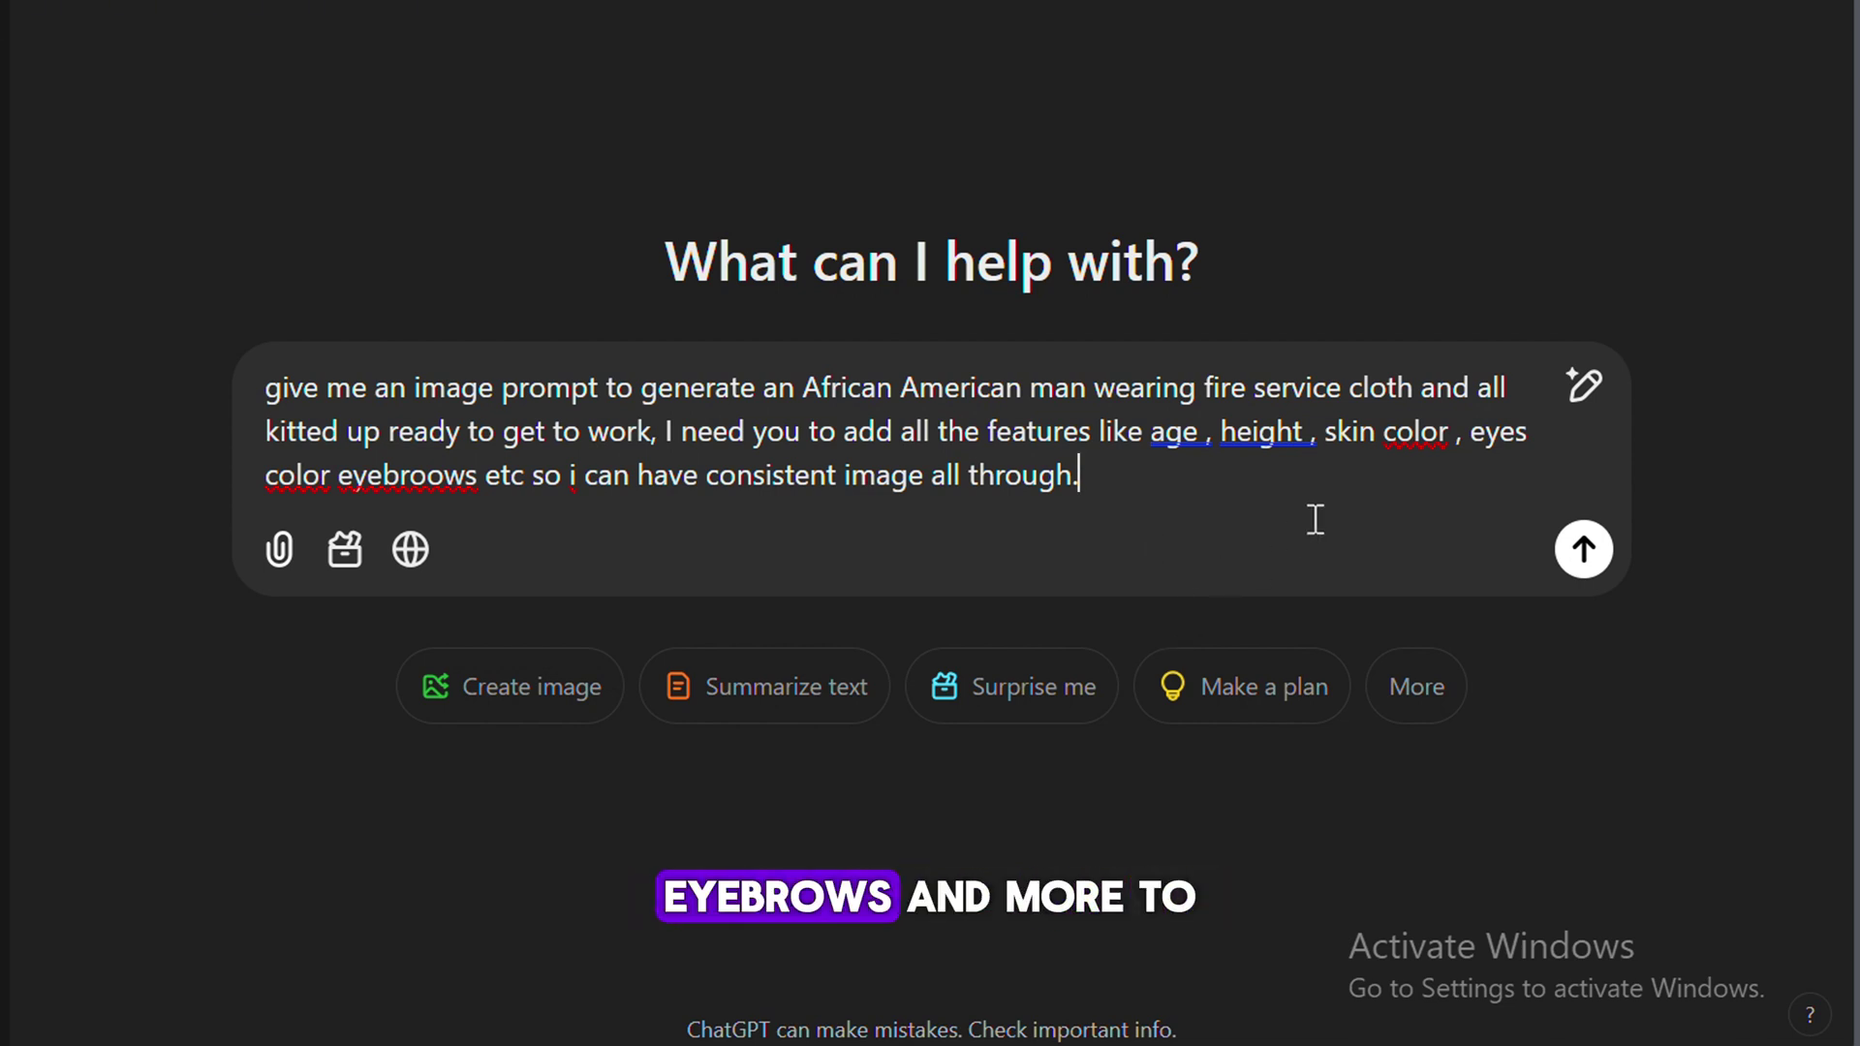
key("Return")
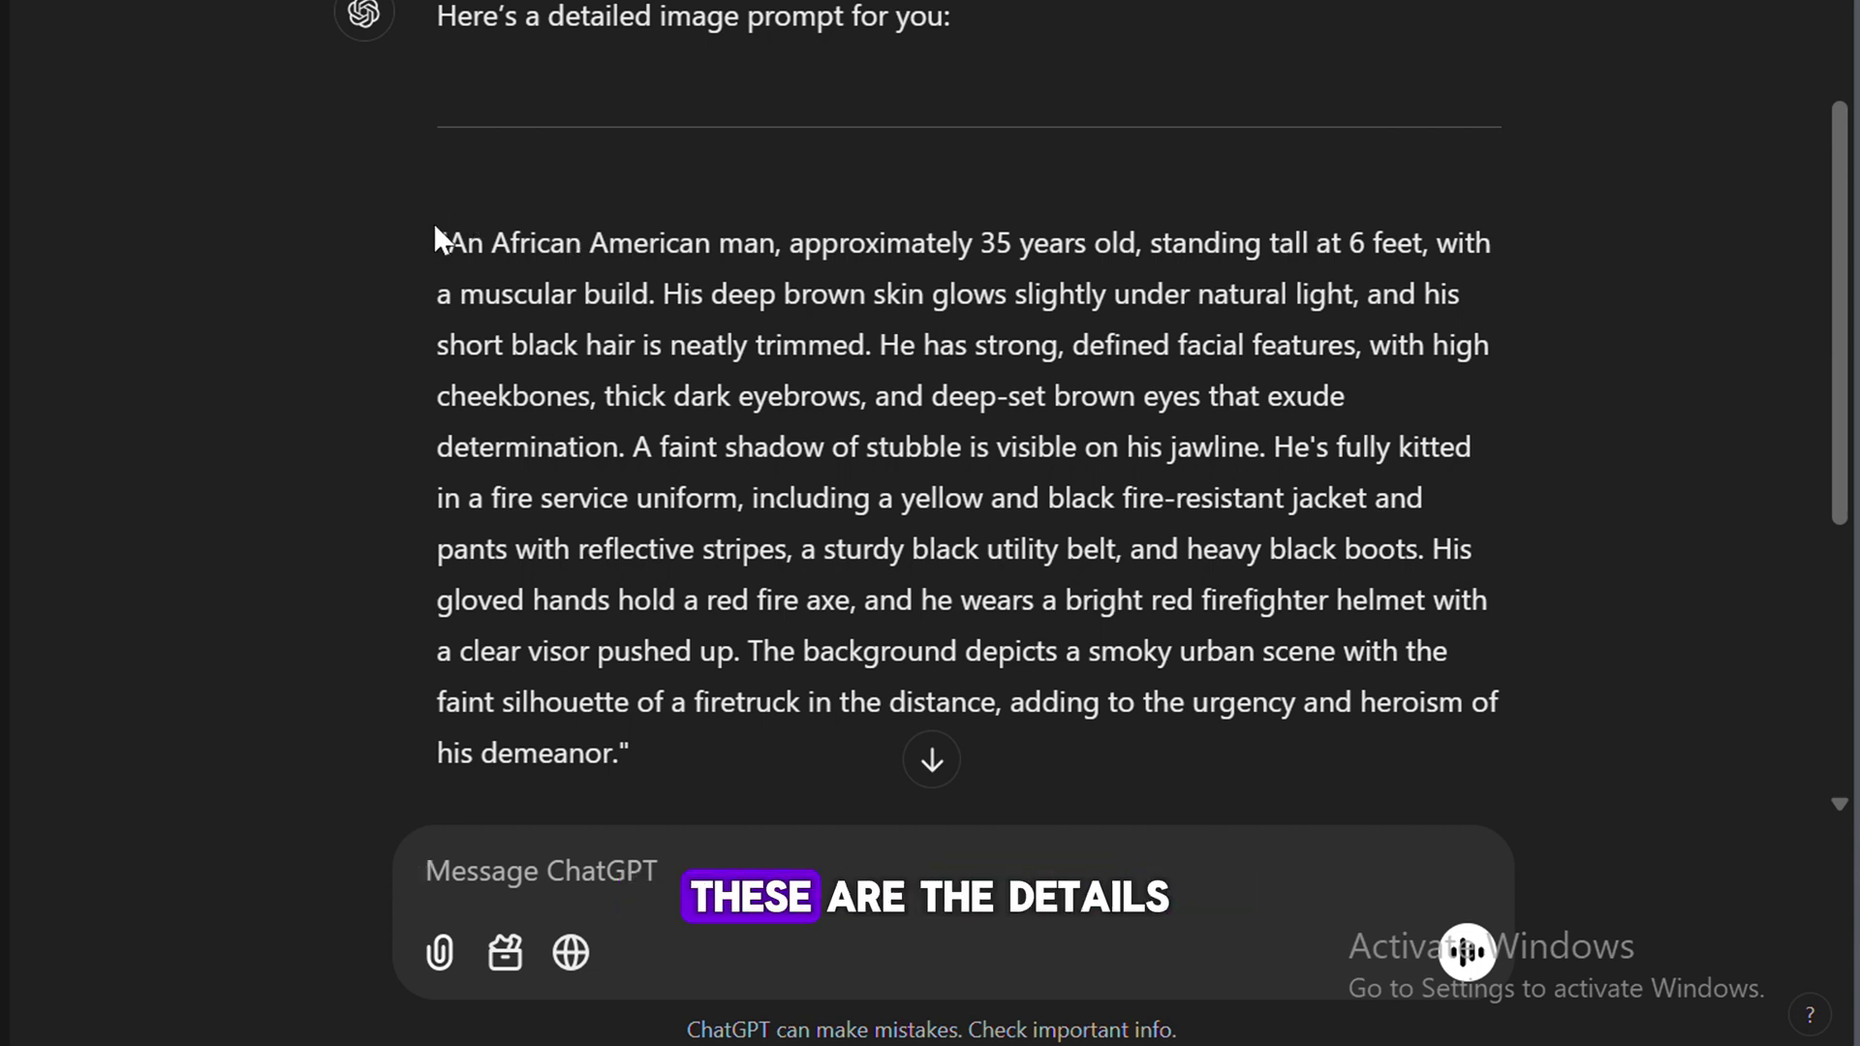
left_click_drag(448, 242, 618, 759)
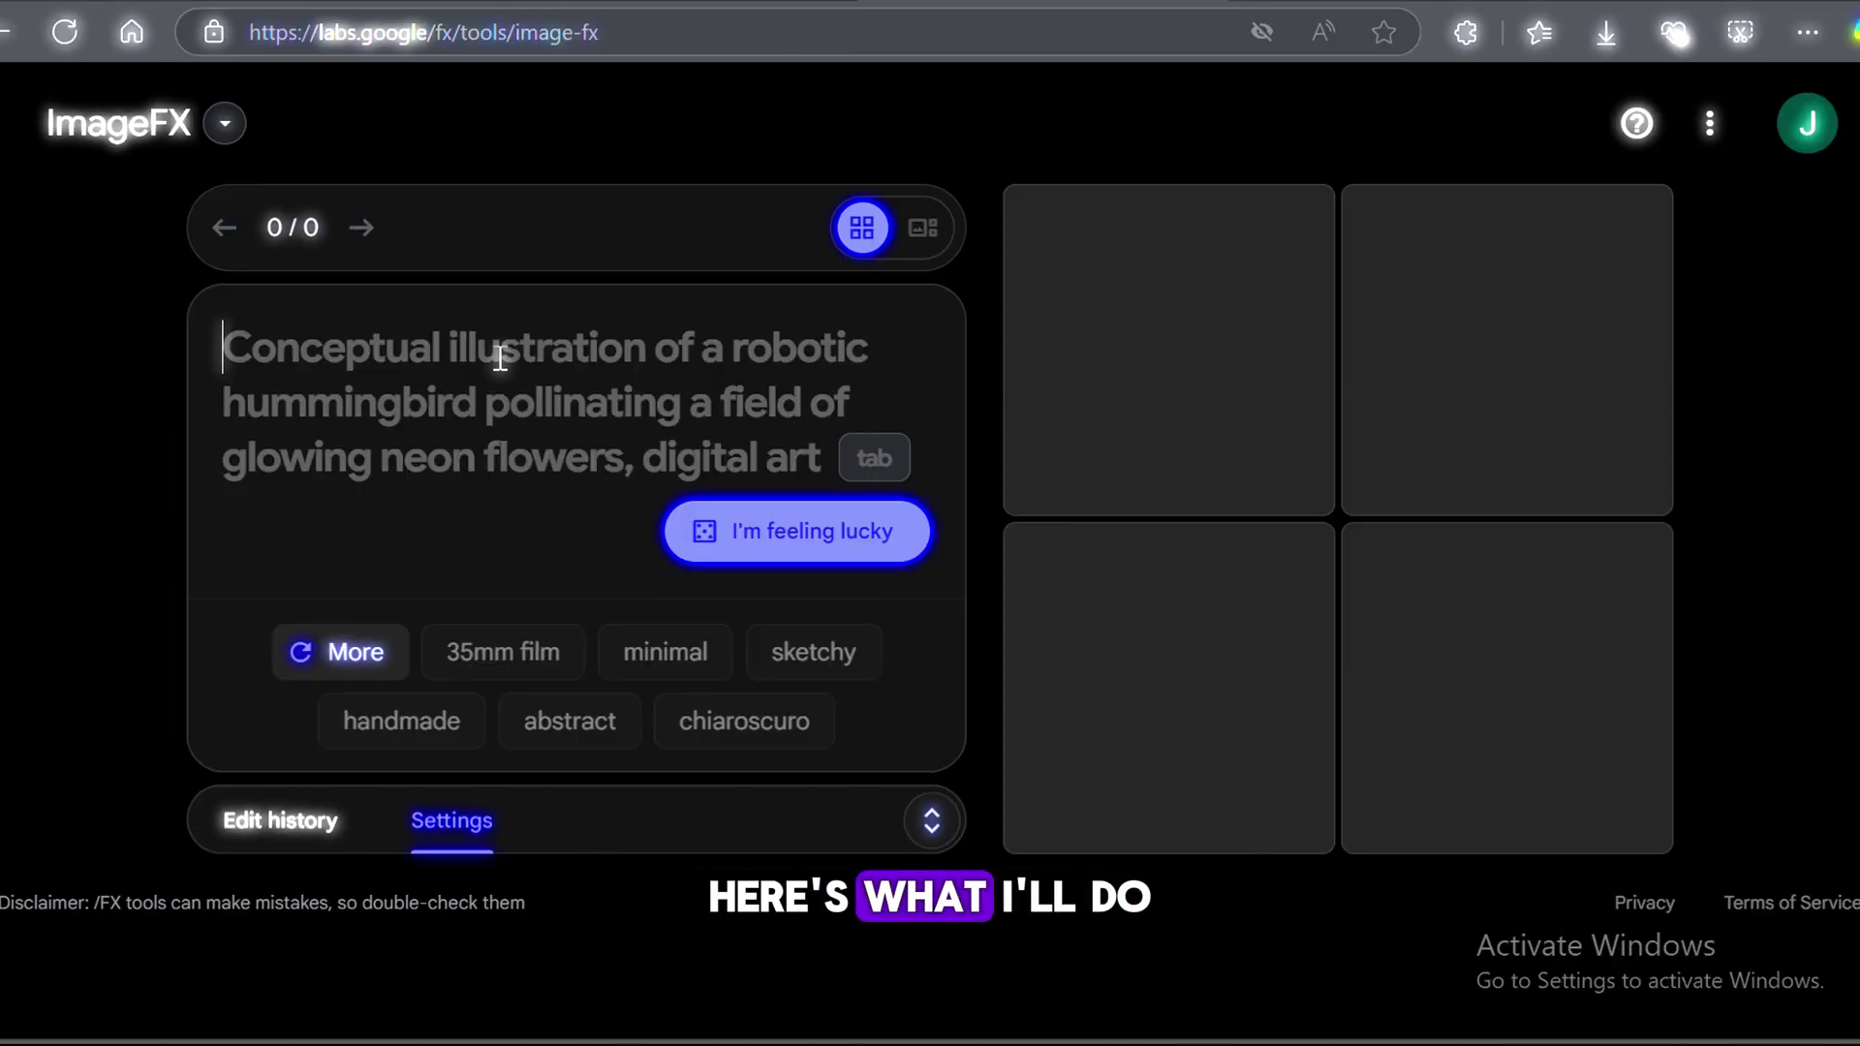
Step: Paste the firefighter prompt and add the natural light, realistic and highly detailed styles
right_click(496, 357)
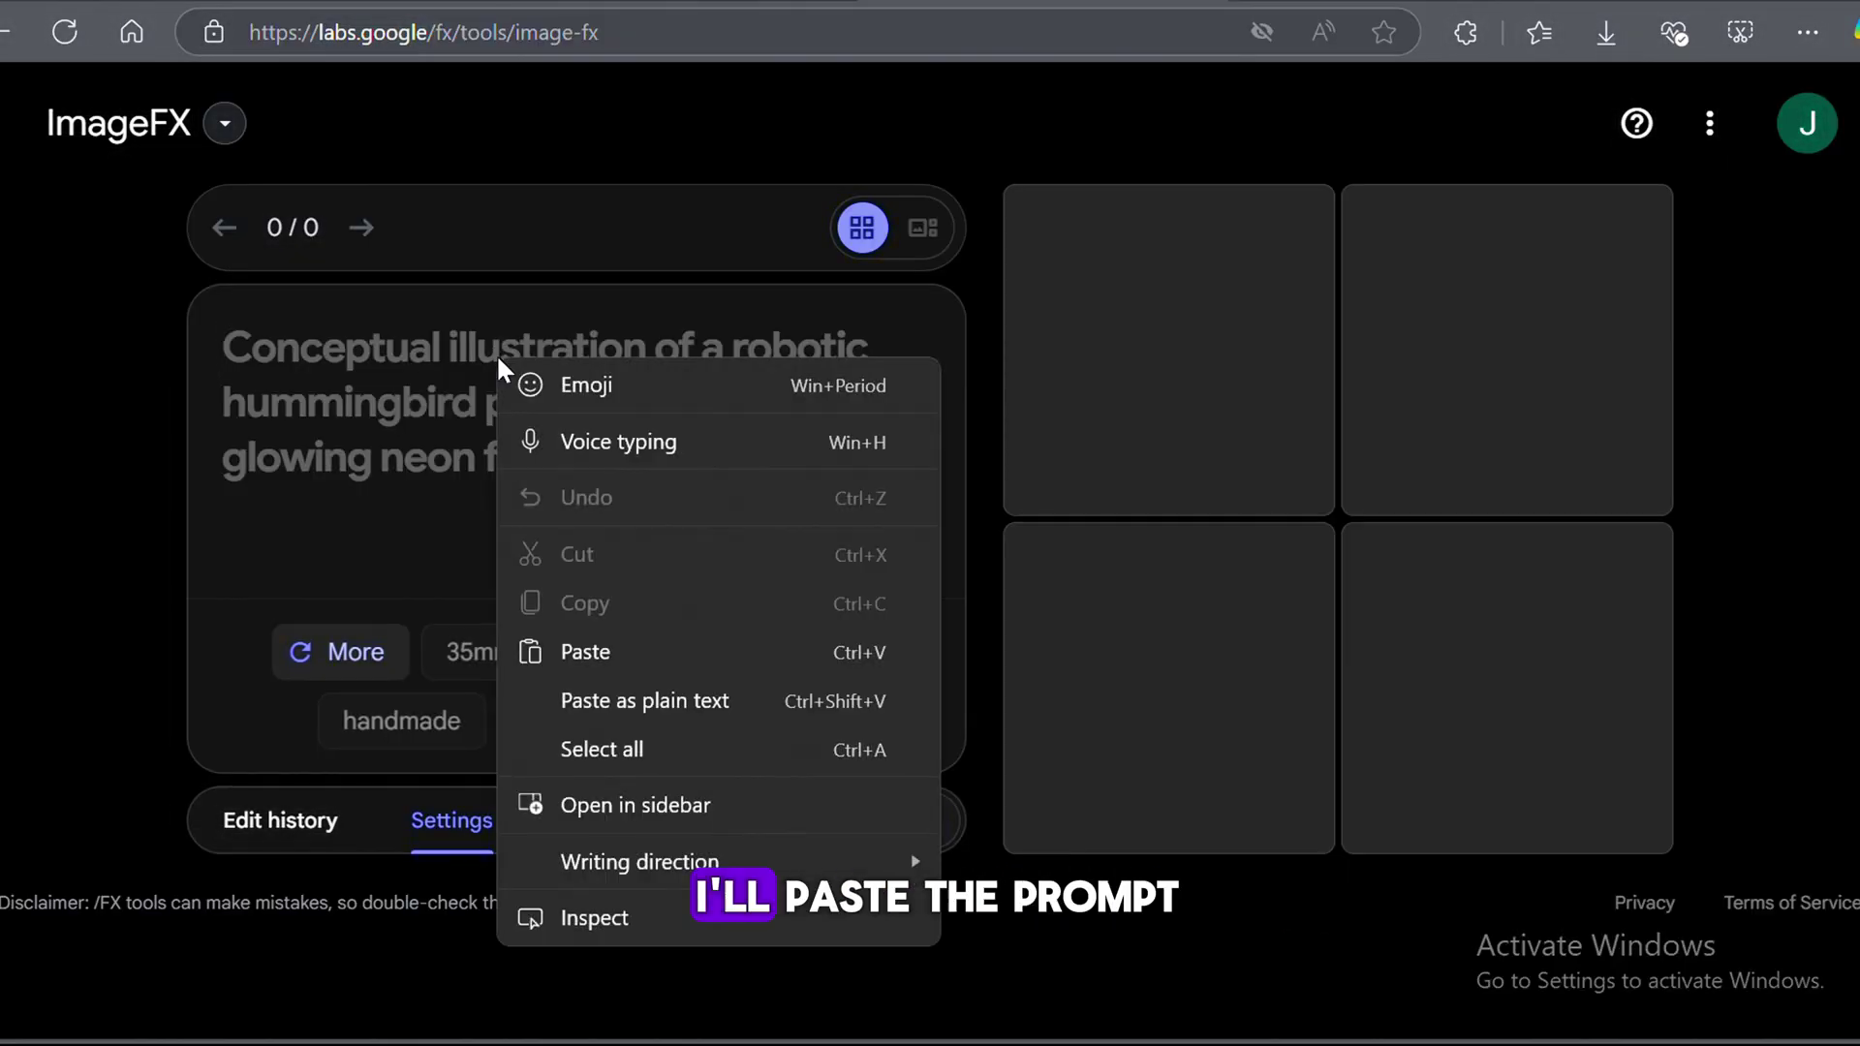
left_click(576, 645)
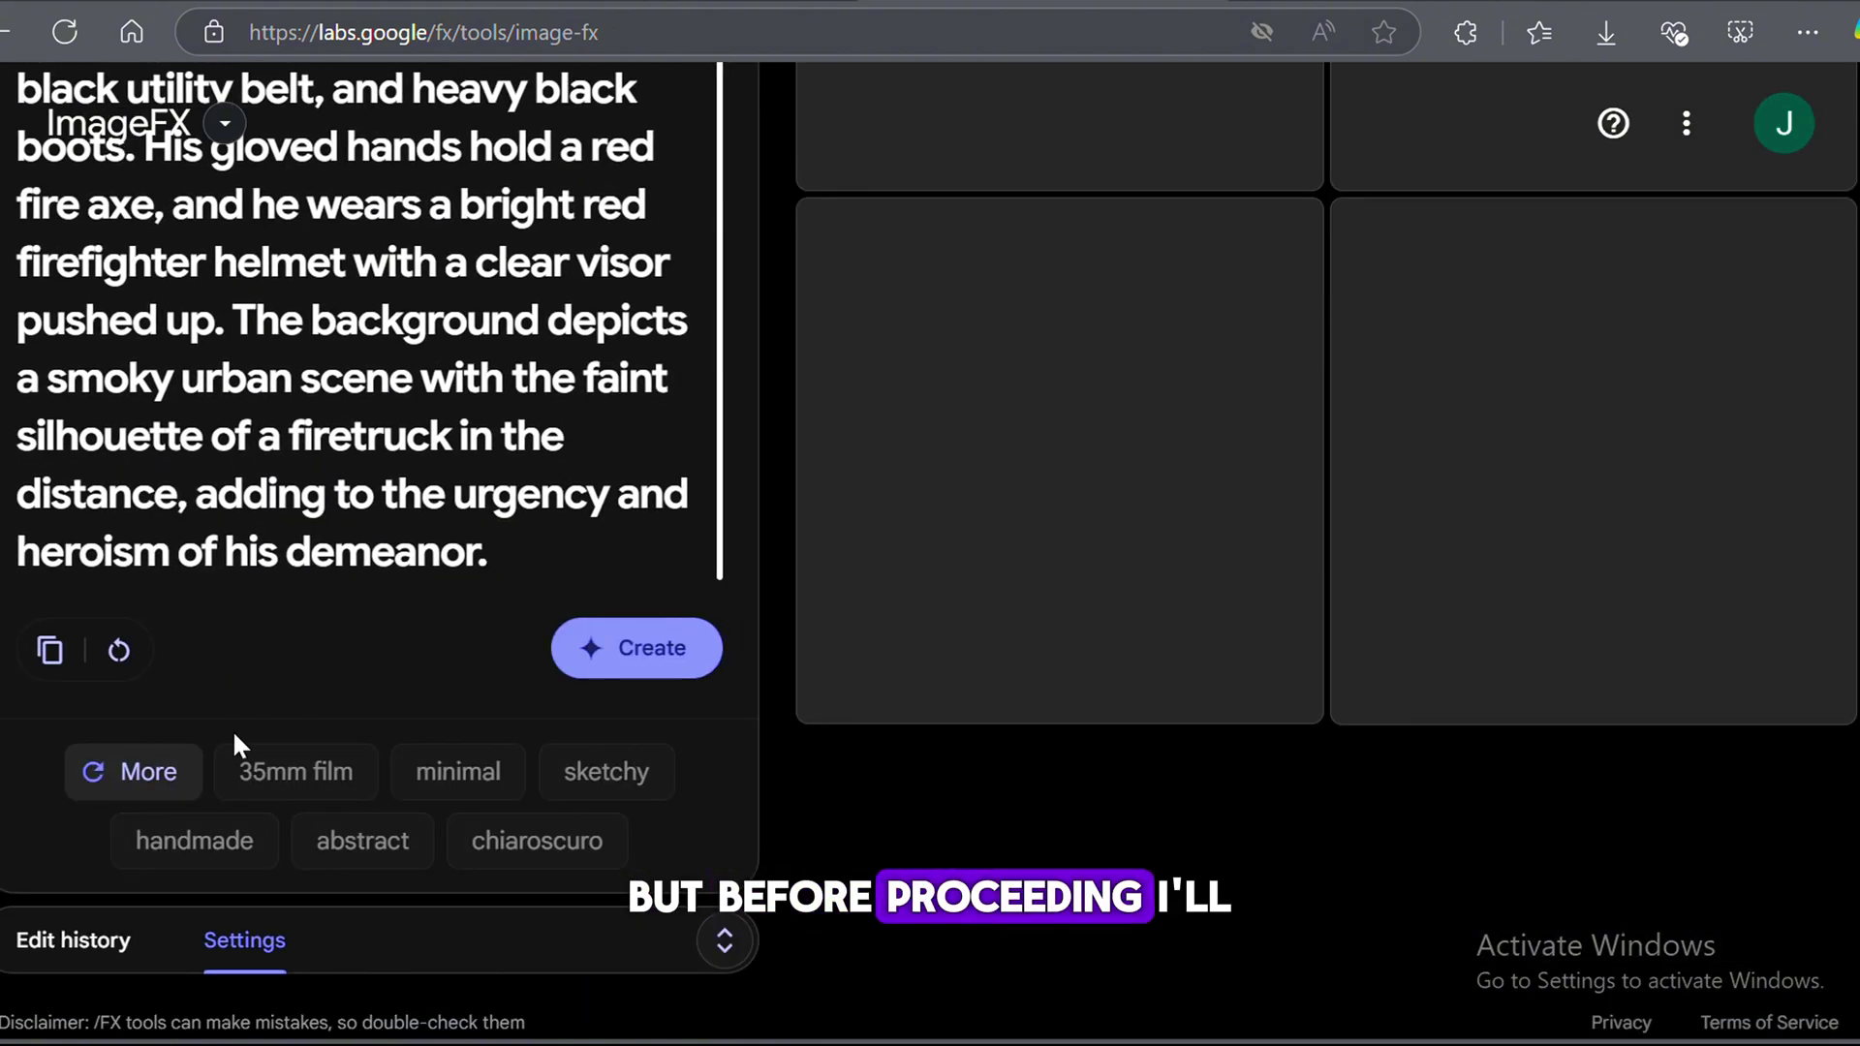
scroll(235, 735, "down", 1)
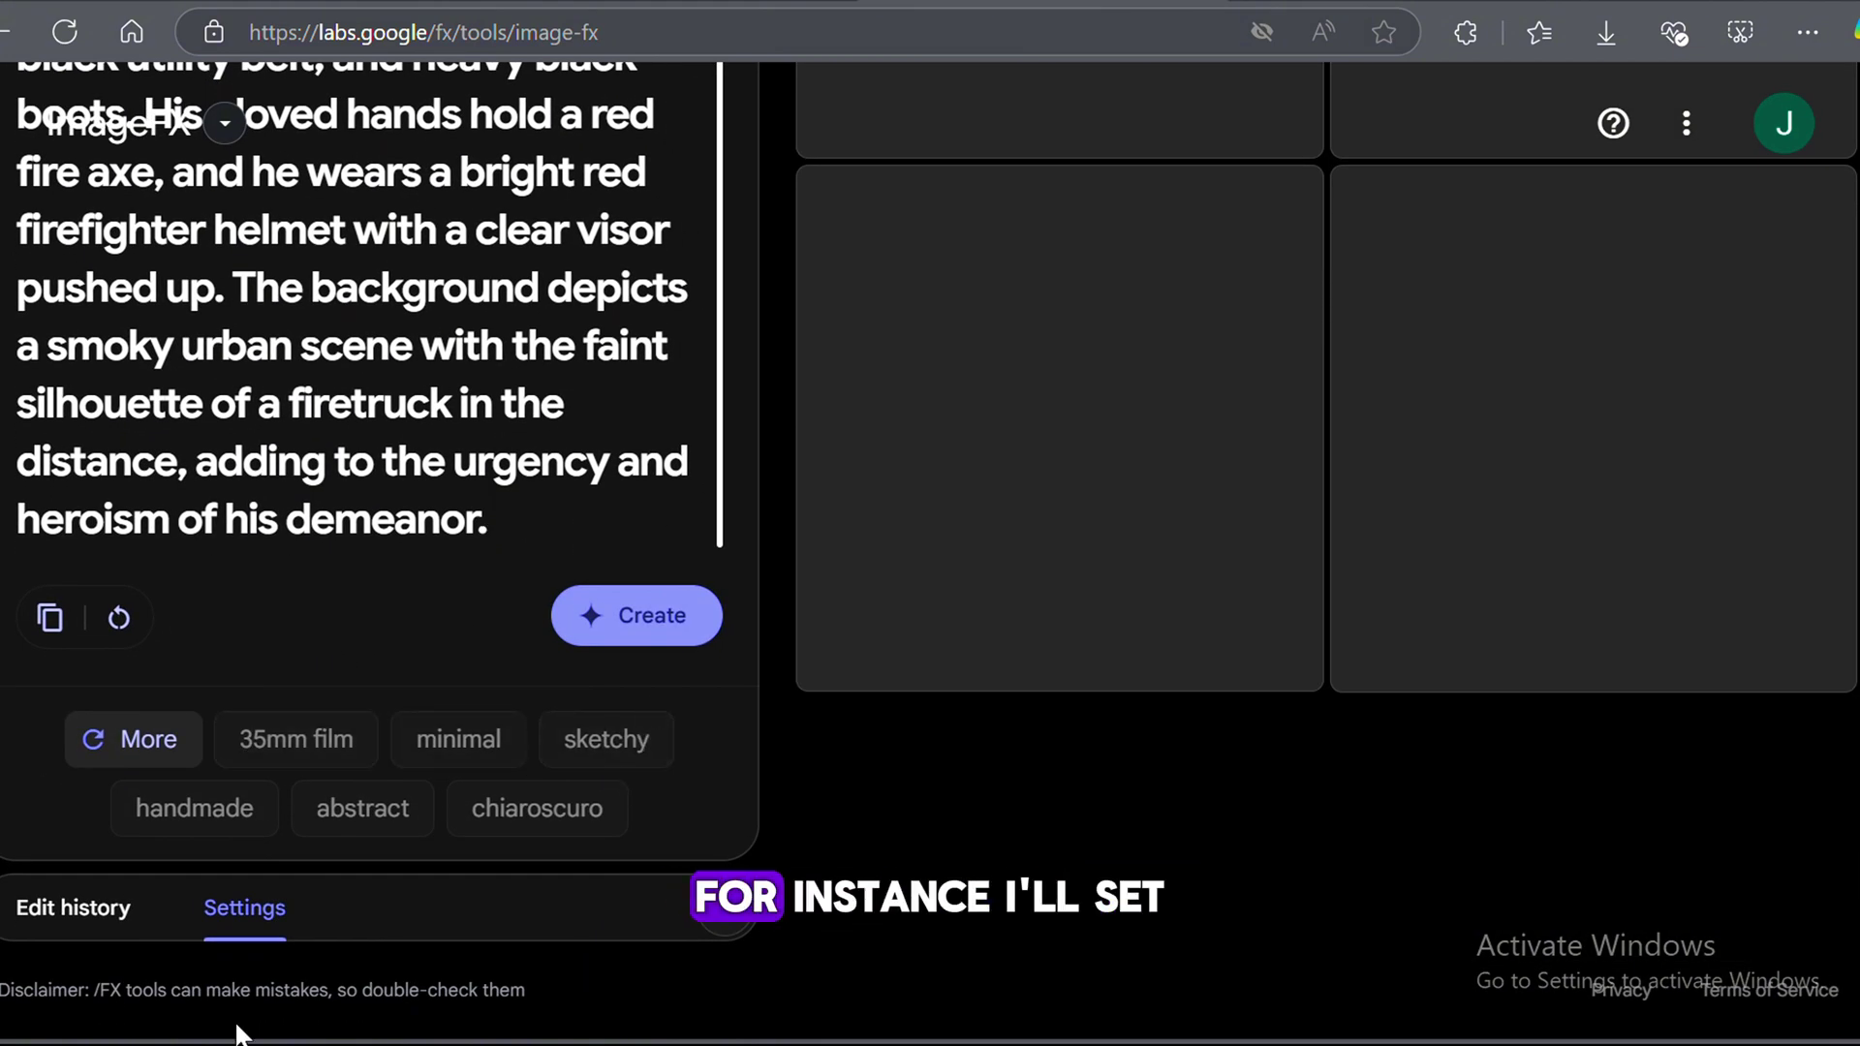
left_click(508, 754)
left_click(145, 760)
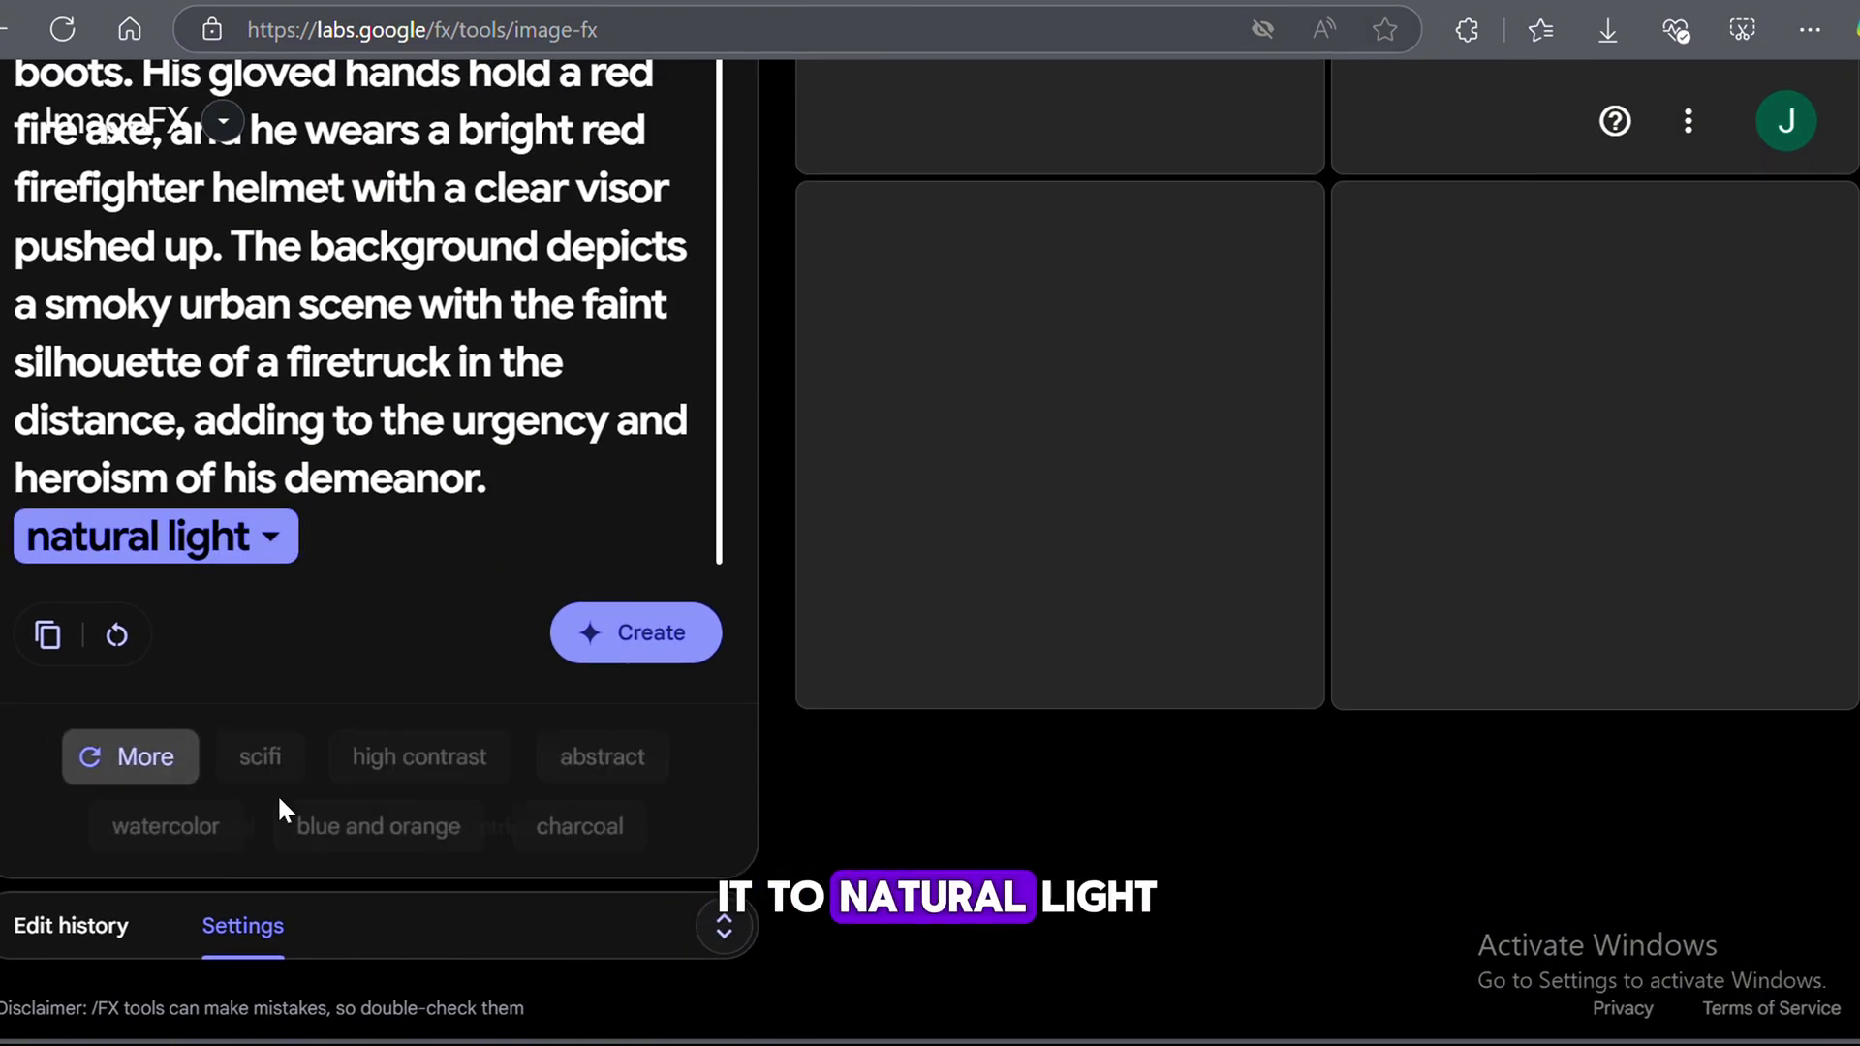
left_click(242, 757)
left_click(150, 756)
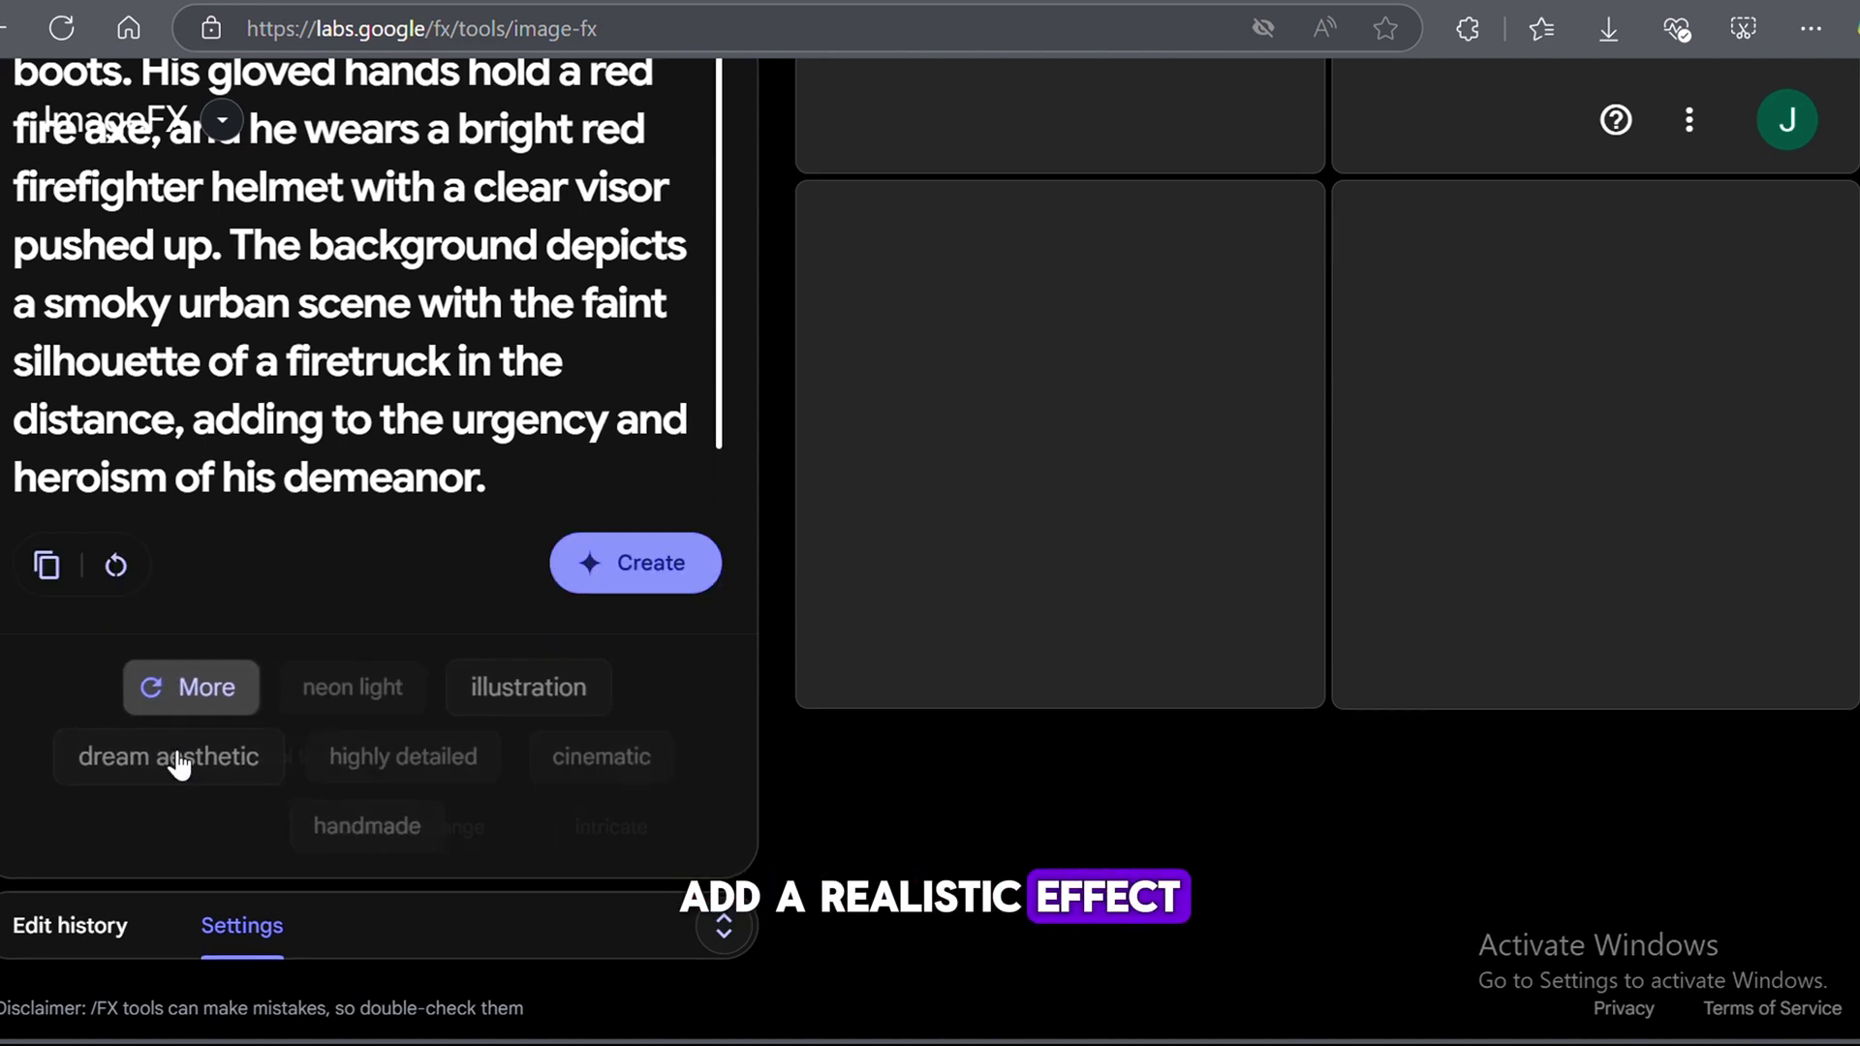
left_click(376, 767)
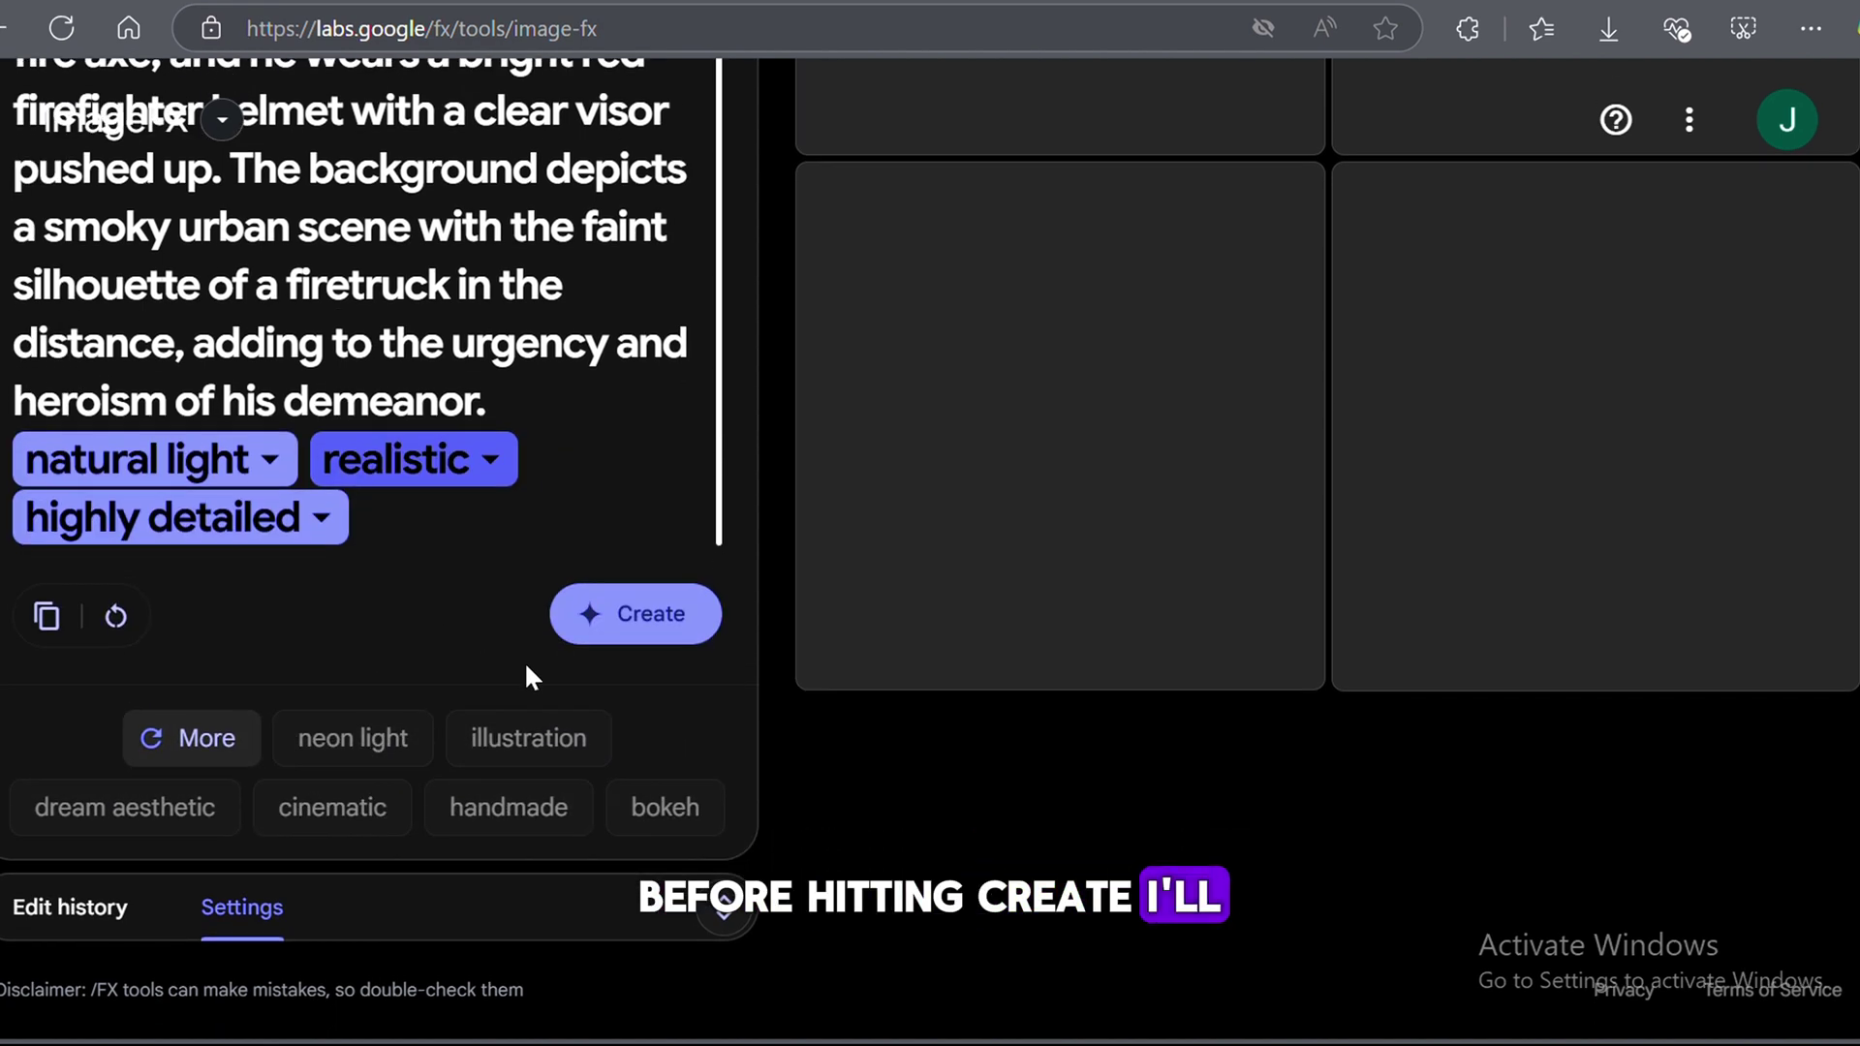
Step: Keep the aspect ratio at Landscape (16:9) in the settings
left_click(716, 933)
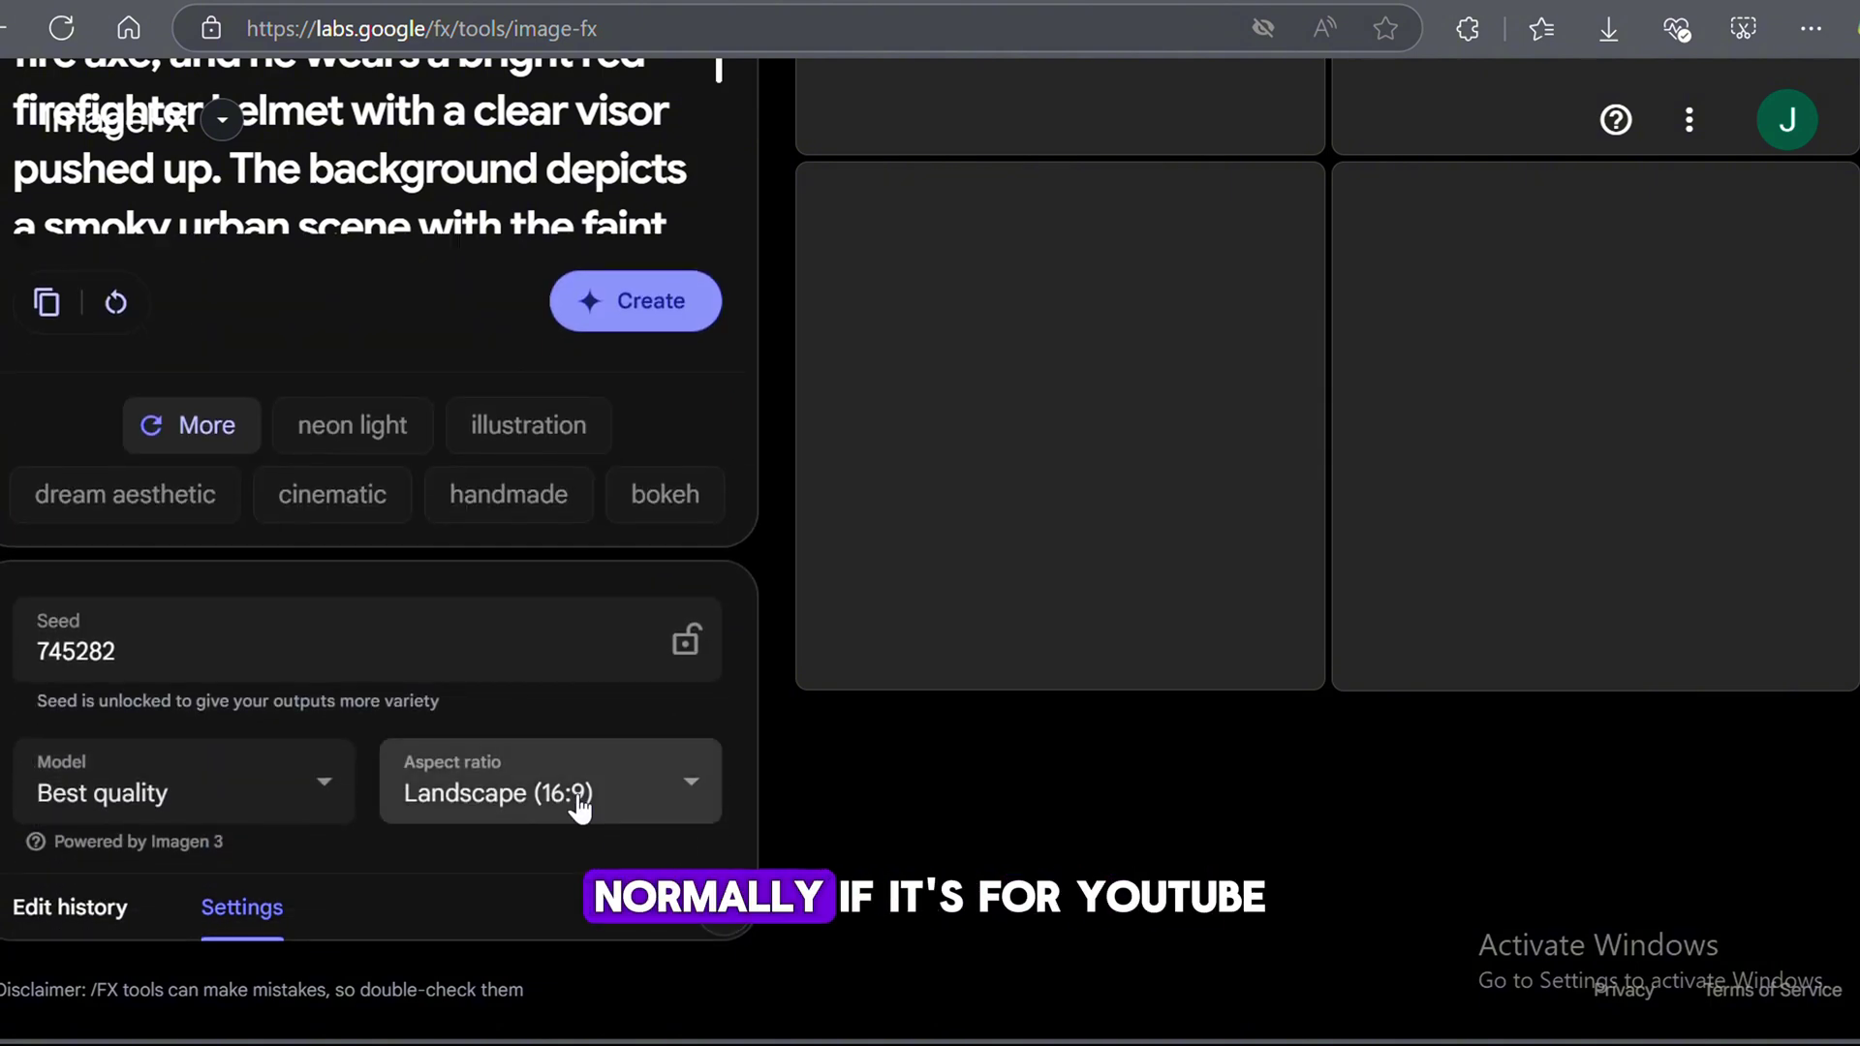
left_click(579, 787)
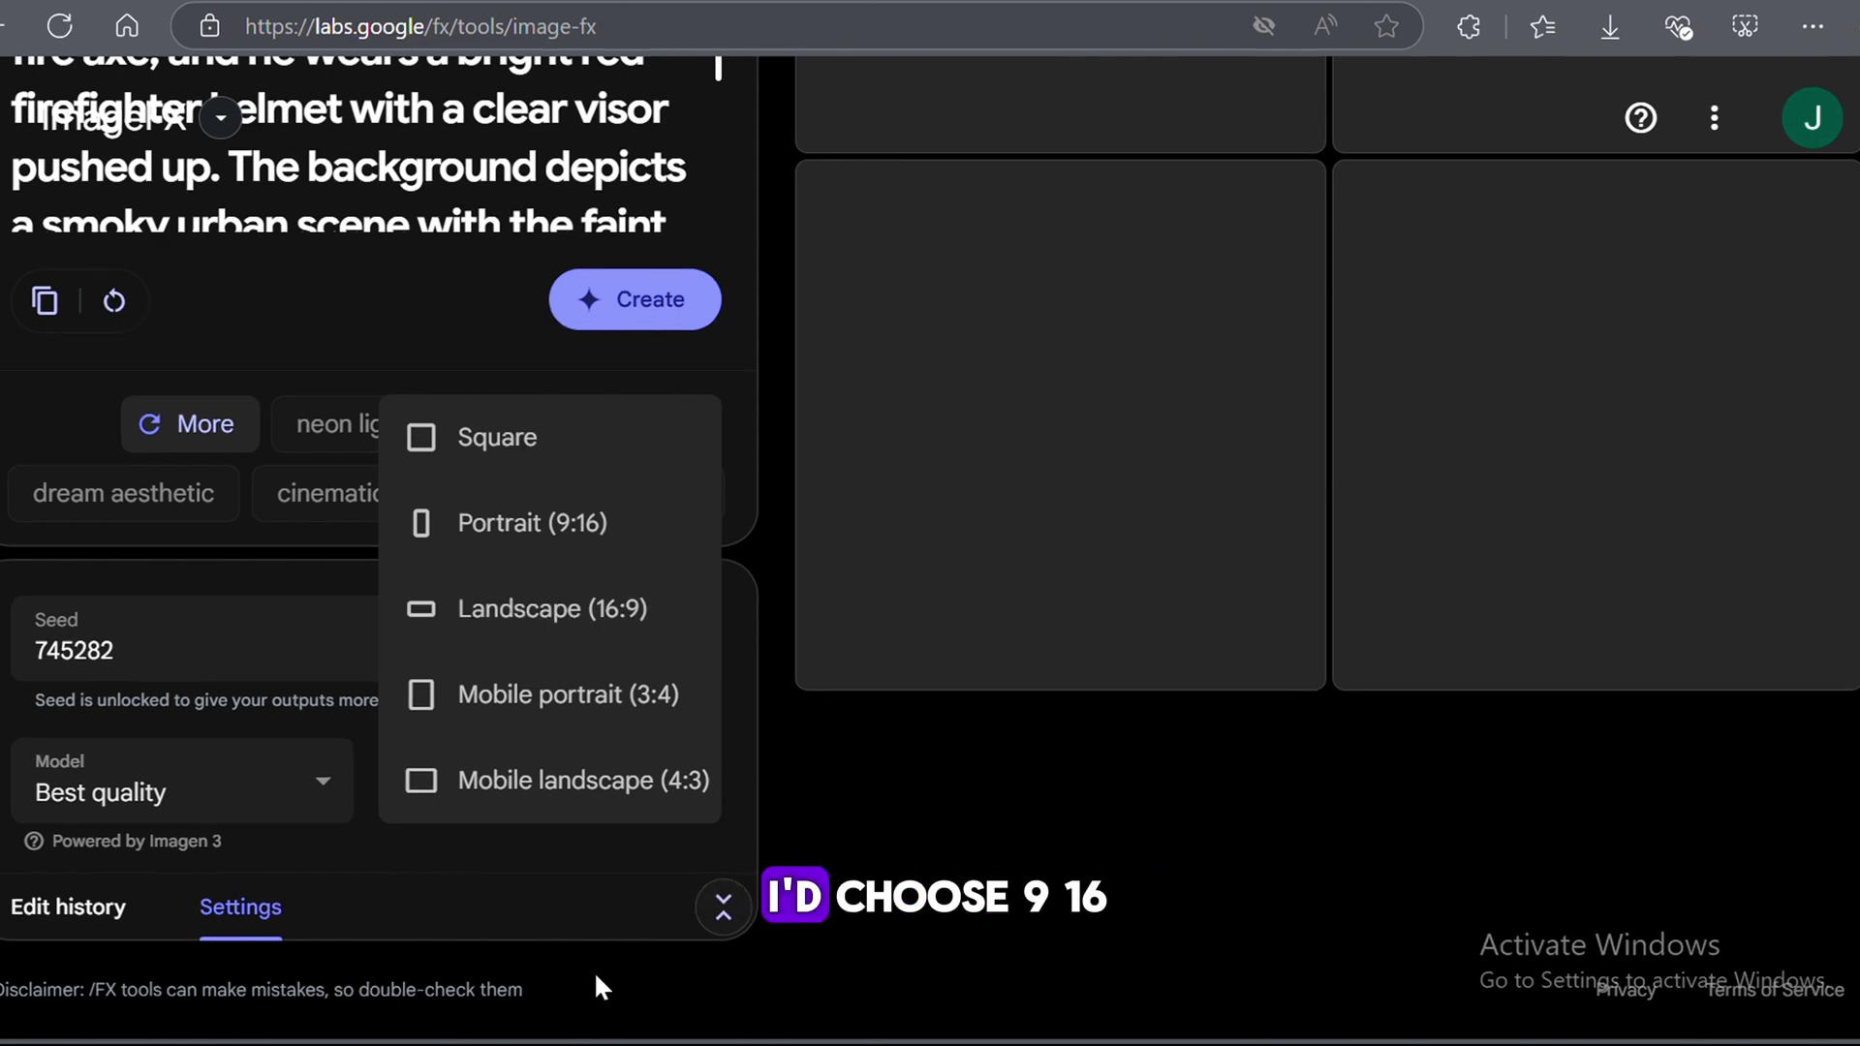
left_click(614, 613)
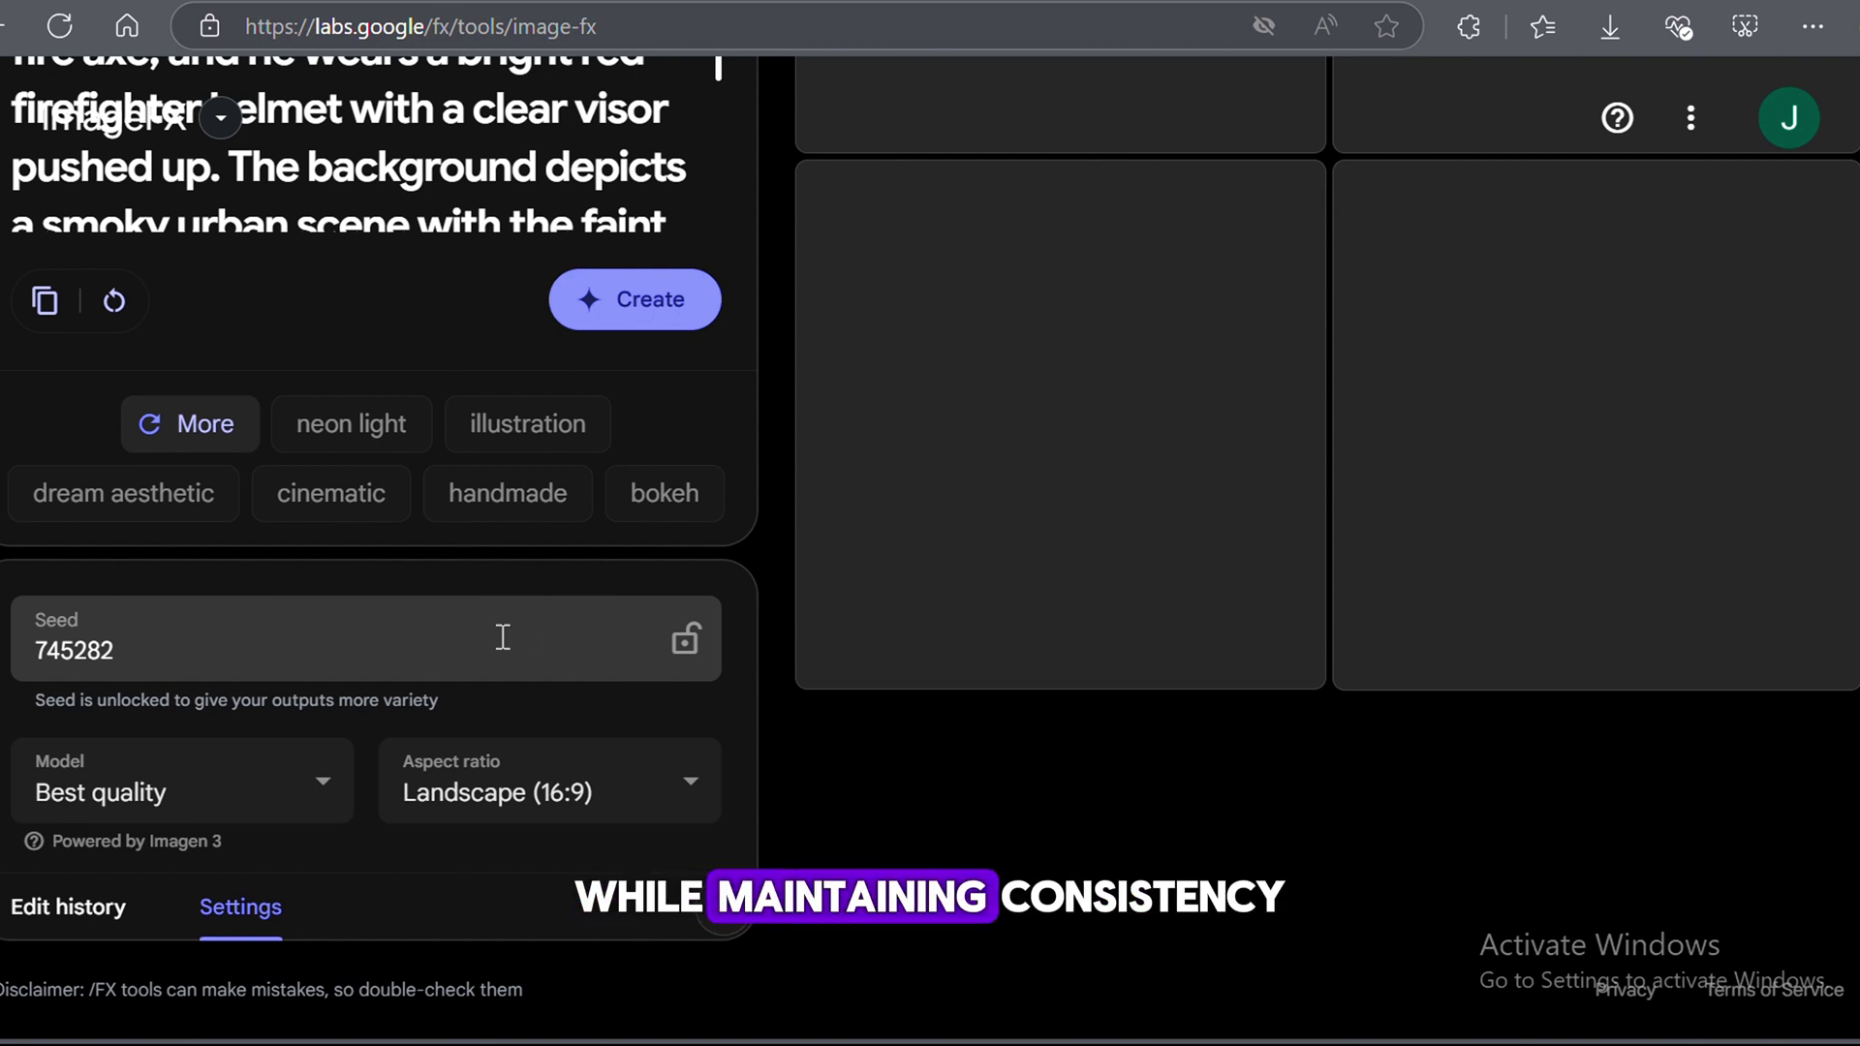
scroll(117, 366, "up", 4)
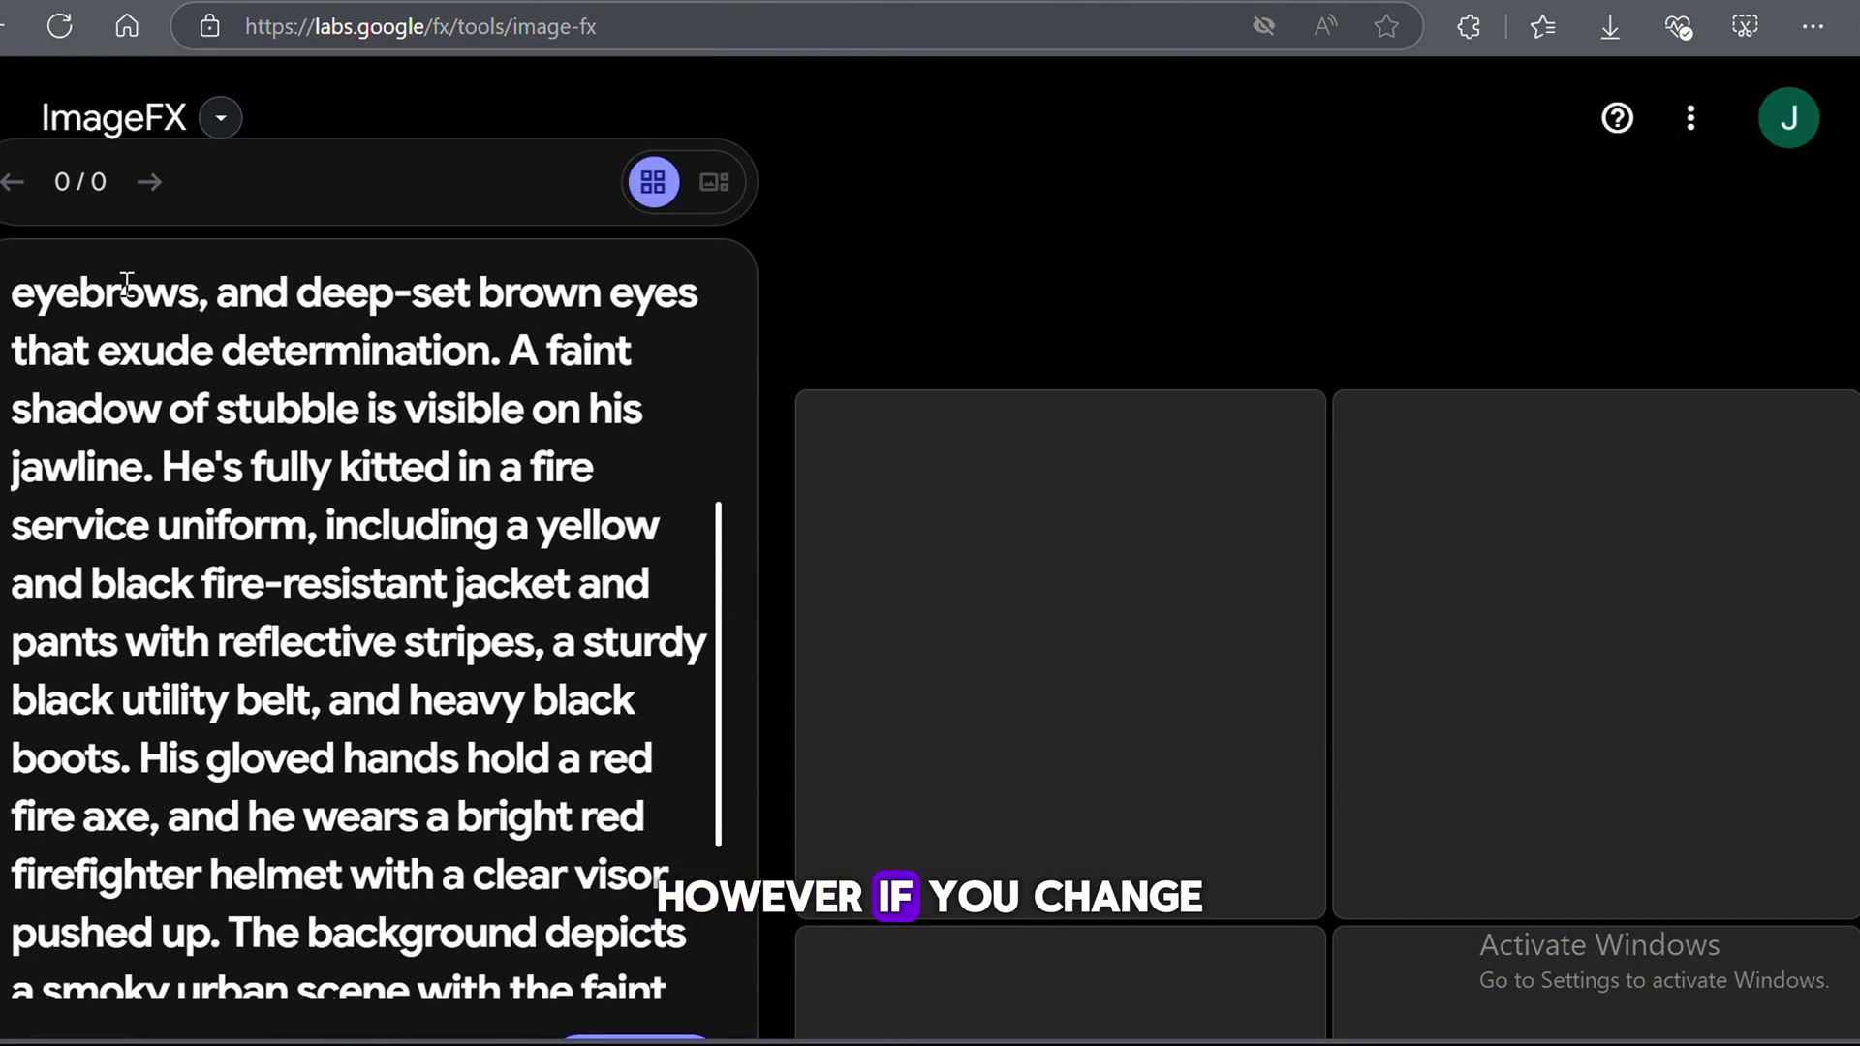
scroll(648, 517, "down", 2)
scroll(752, 602, "down", 6)
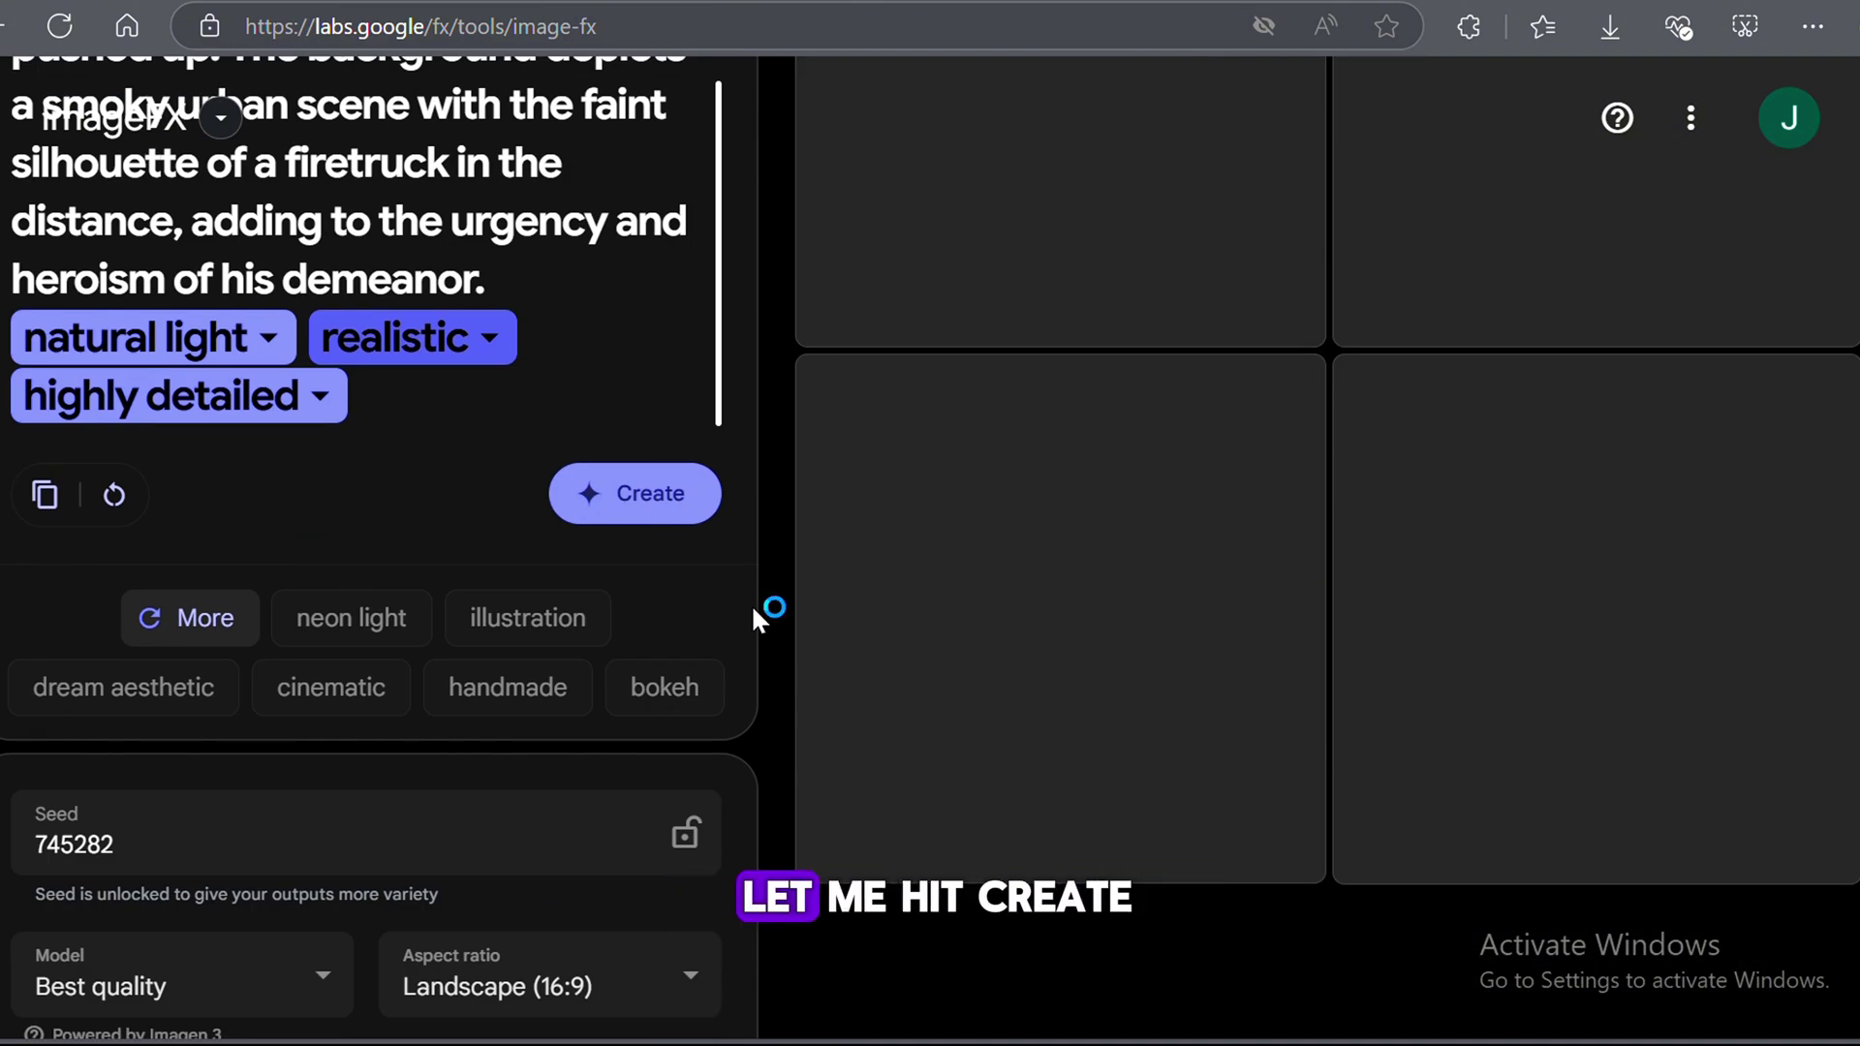
Step: Generate four standing firefighter images, preview the first, and save it as image_fx_.jpg
left_click(634, 493)
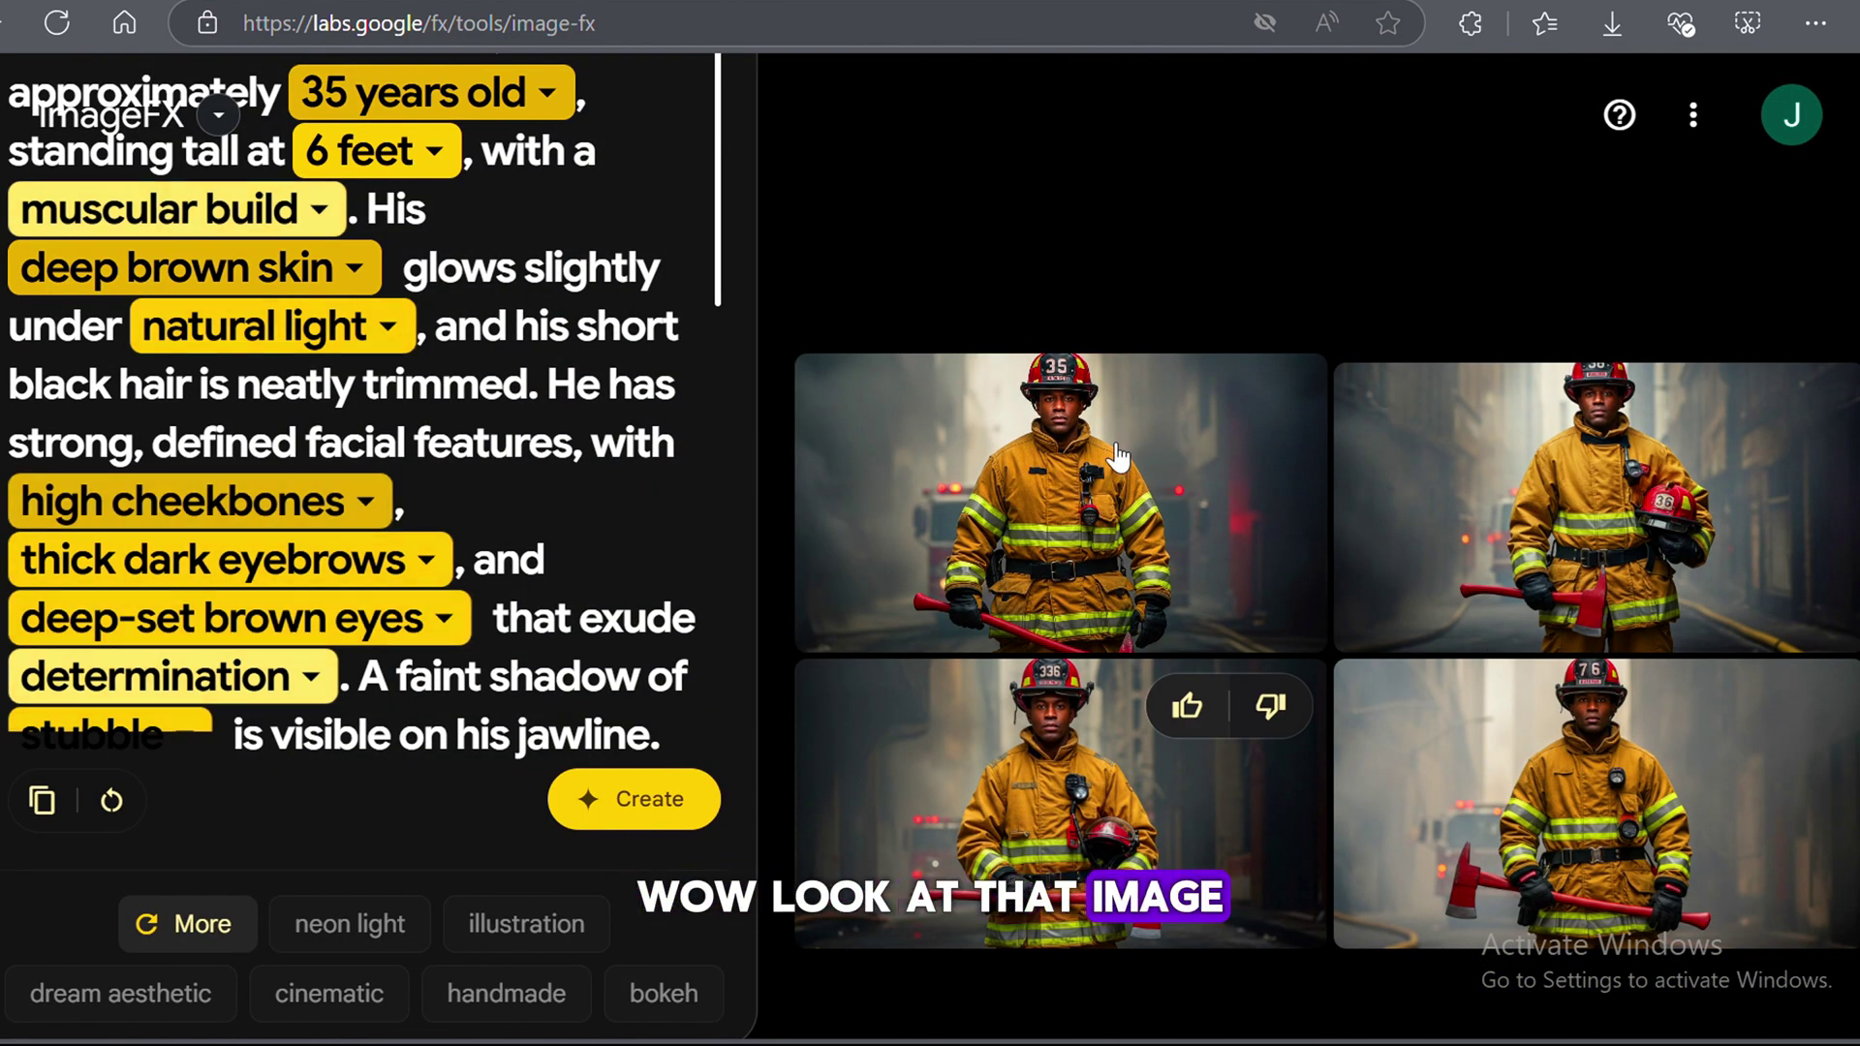
left_click(1071, 387)
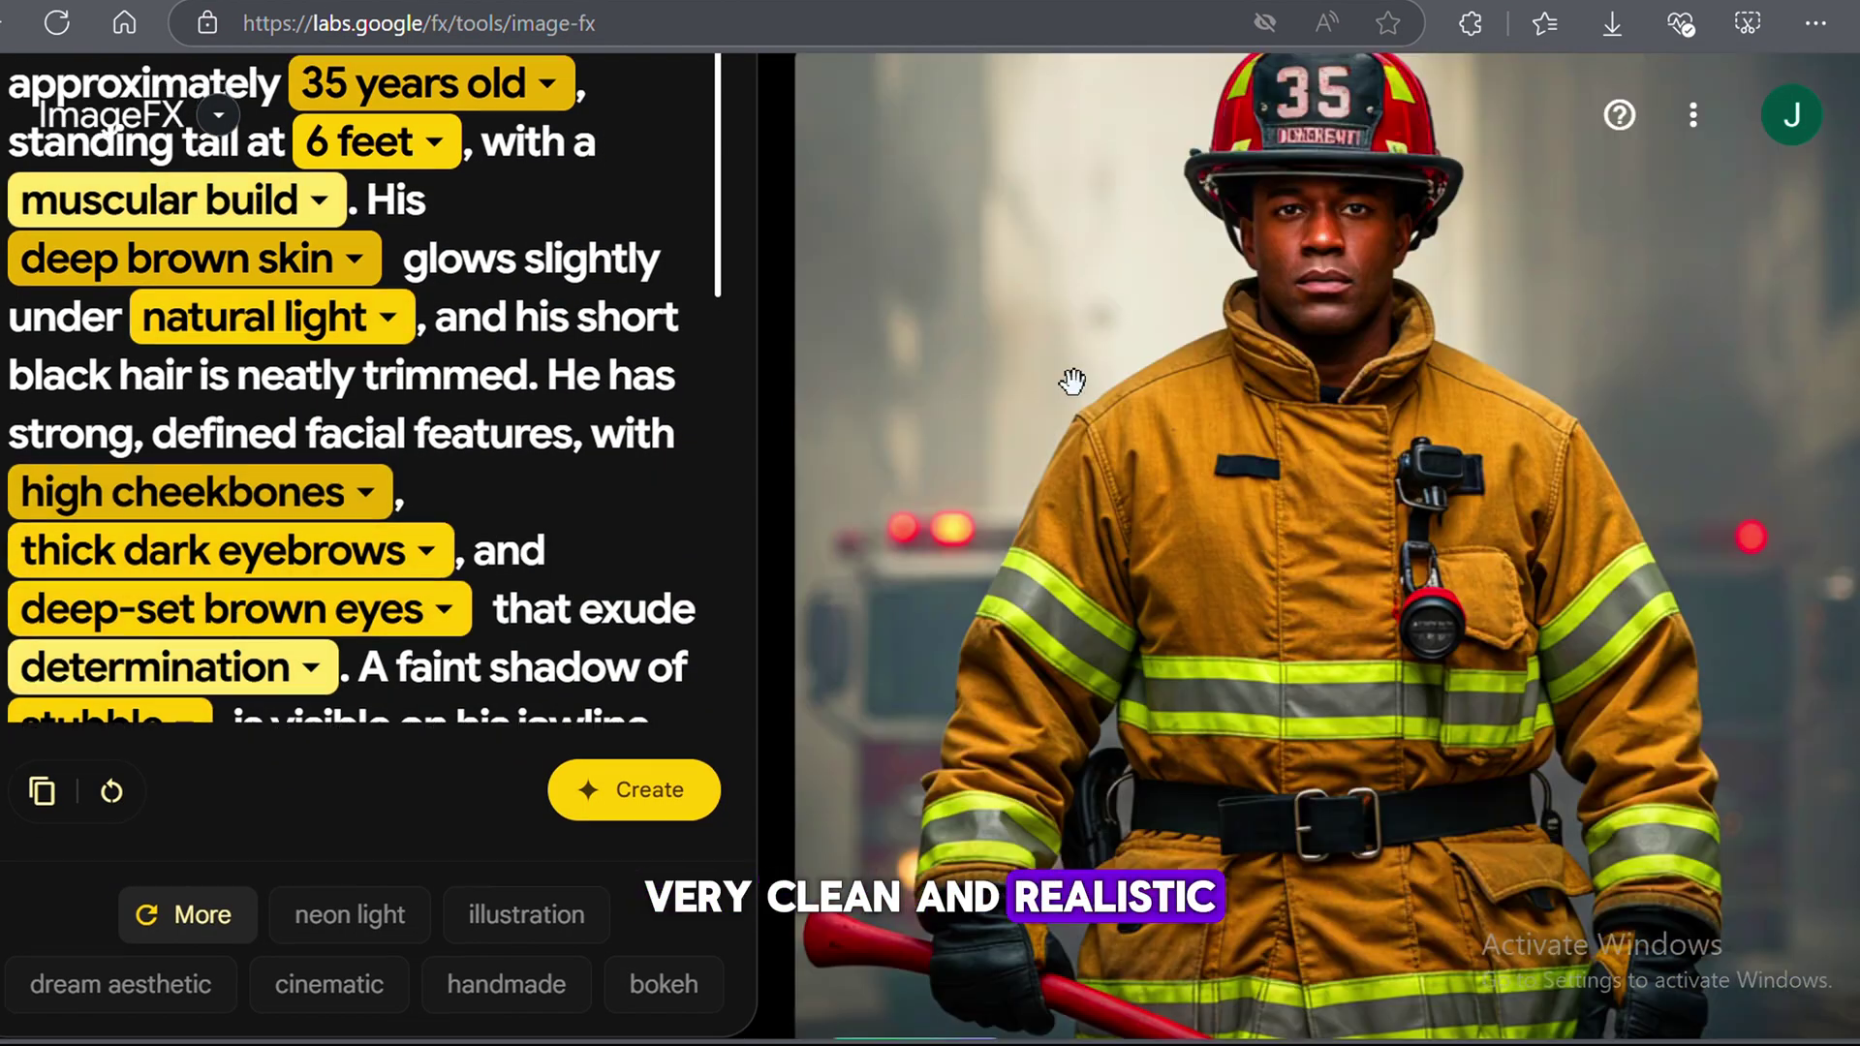
left_click(1540, 540)
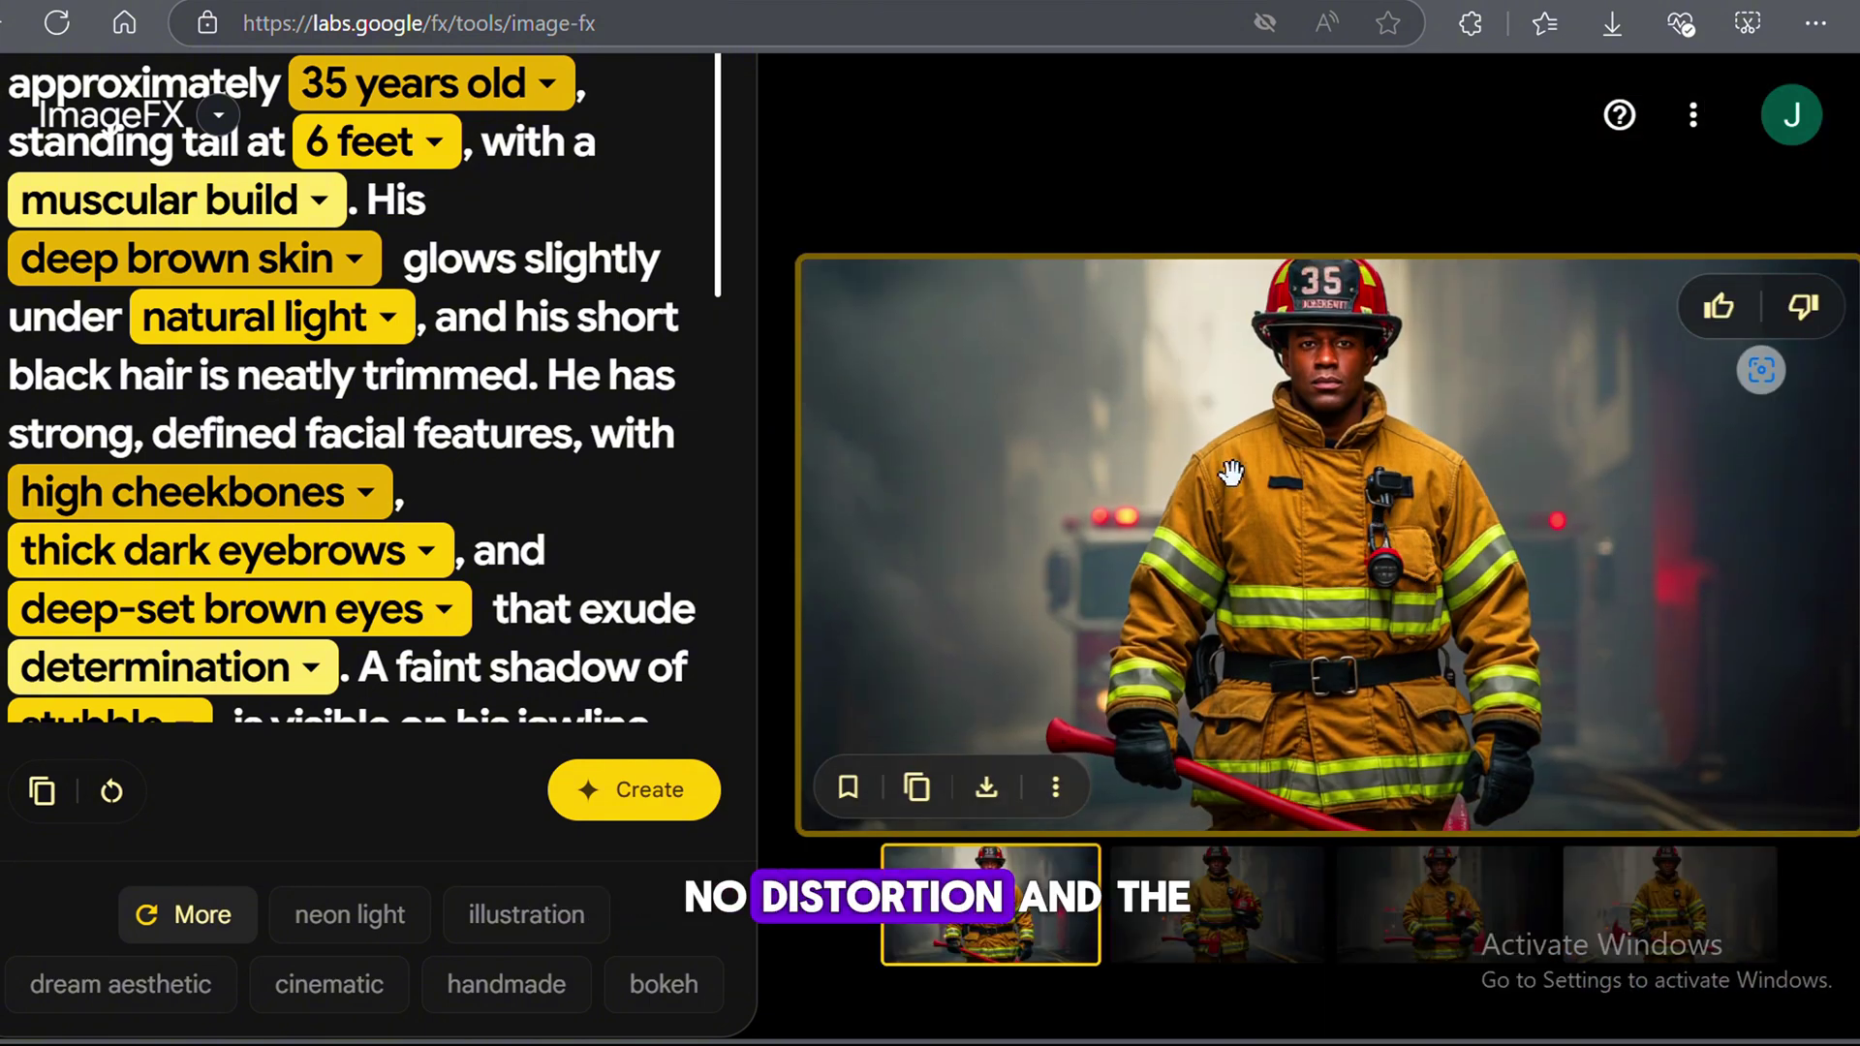
left_click(986, 787)
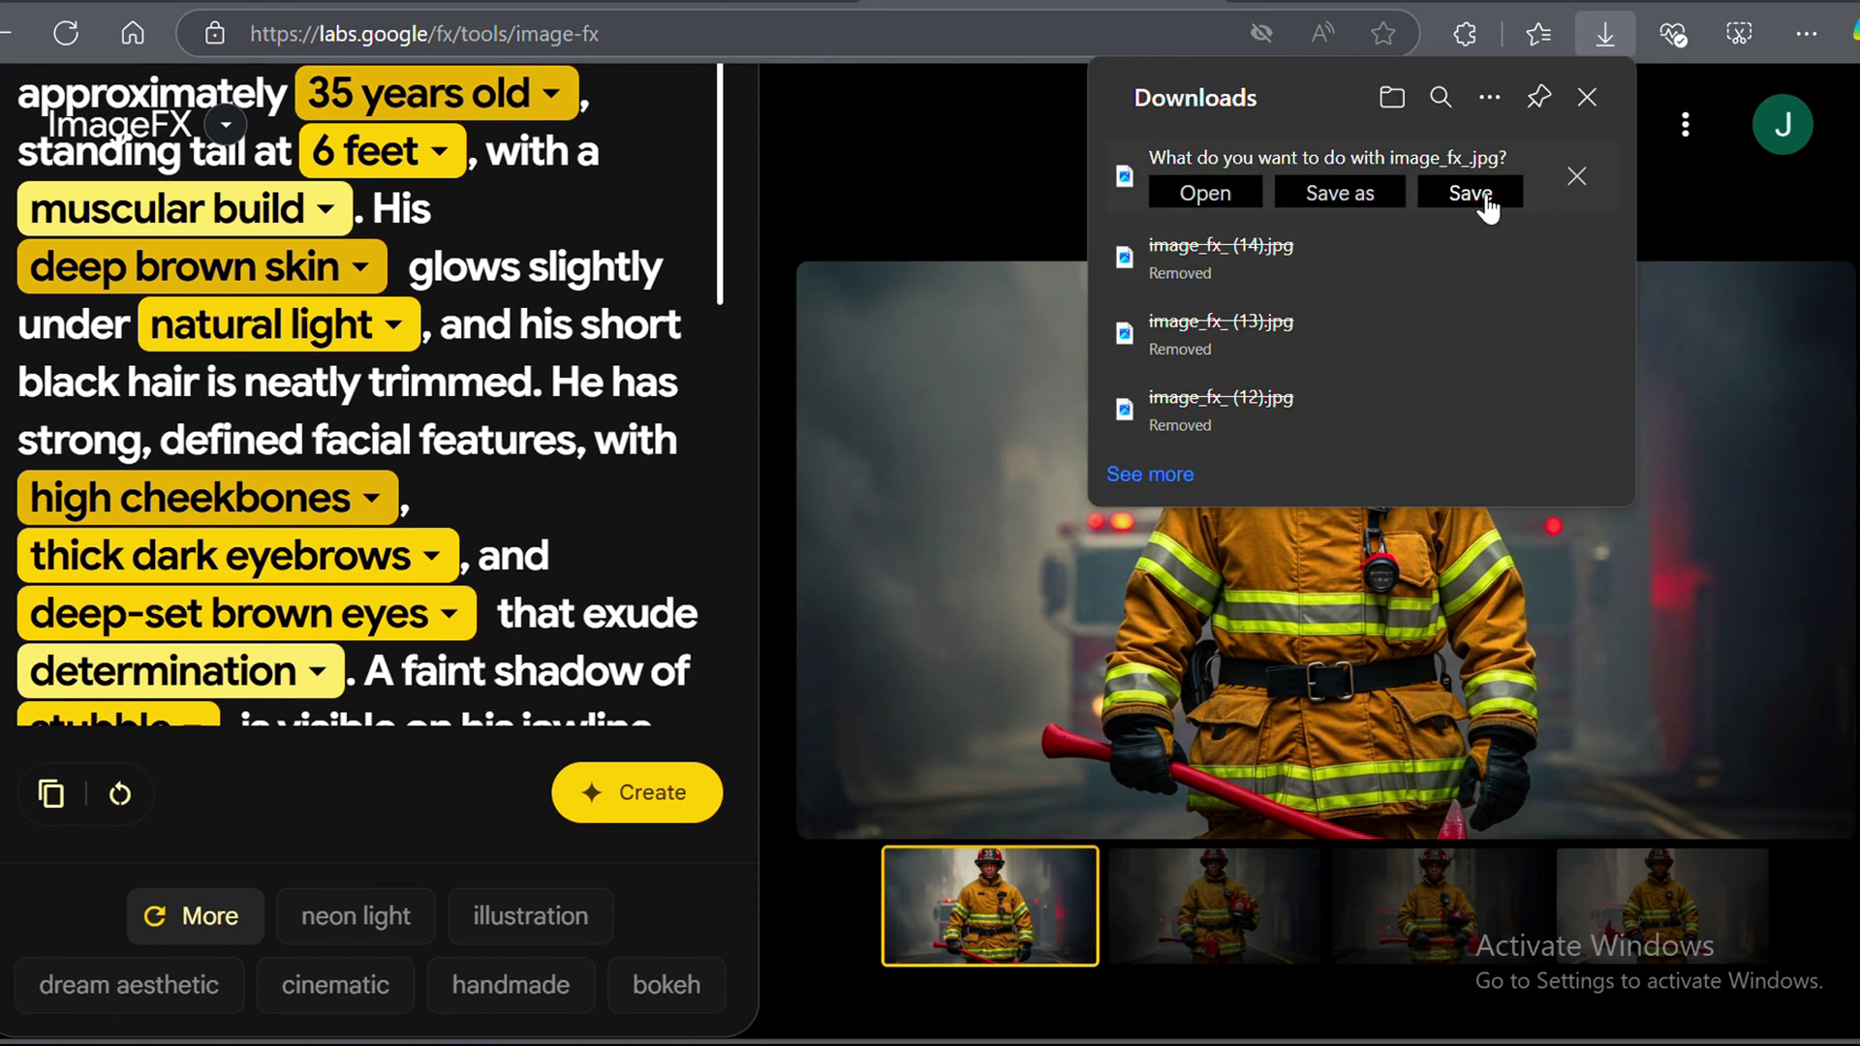
left_click(1472, 193)
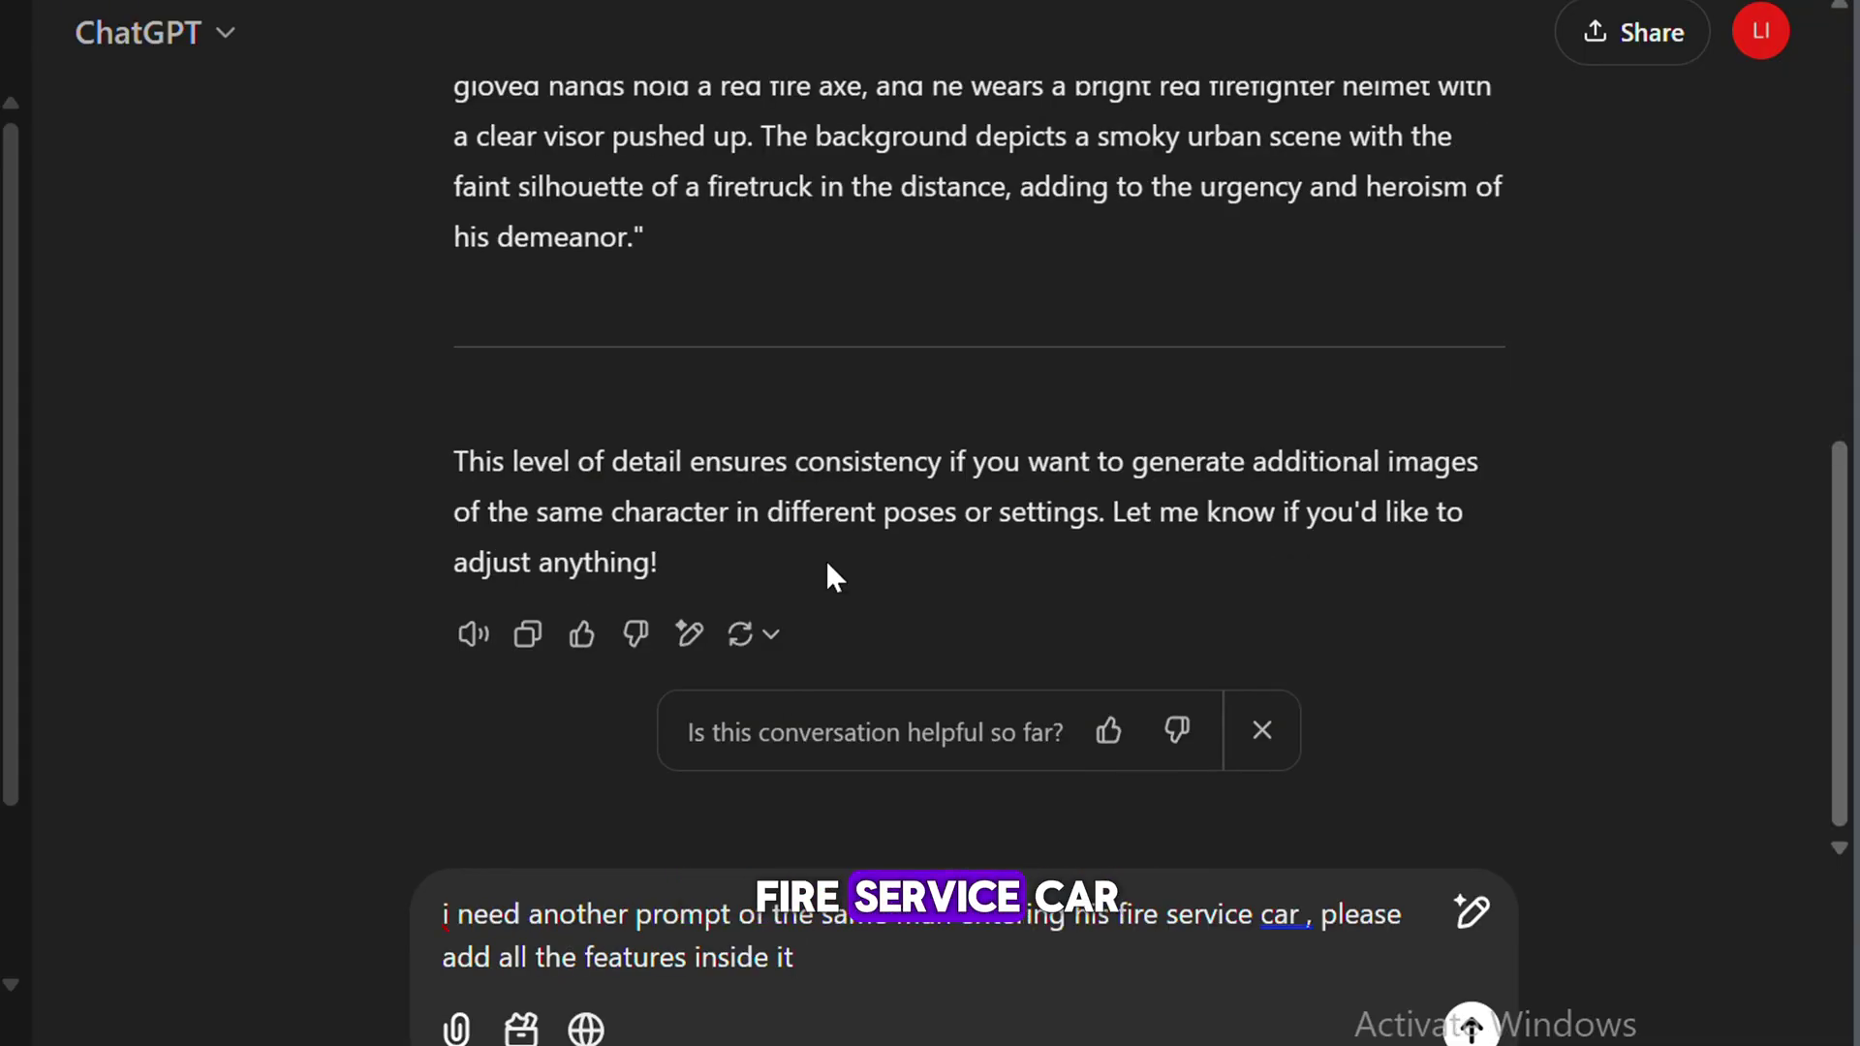
Step: Send the fire service car request and select the returned prompt of the firefighter entering the car
key("Return")
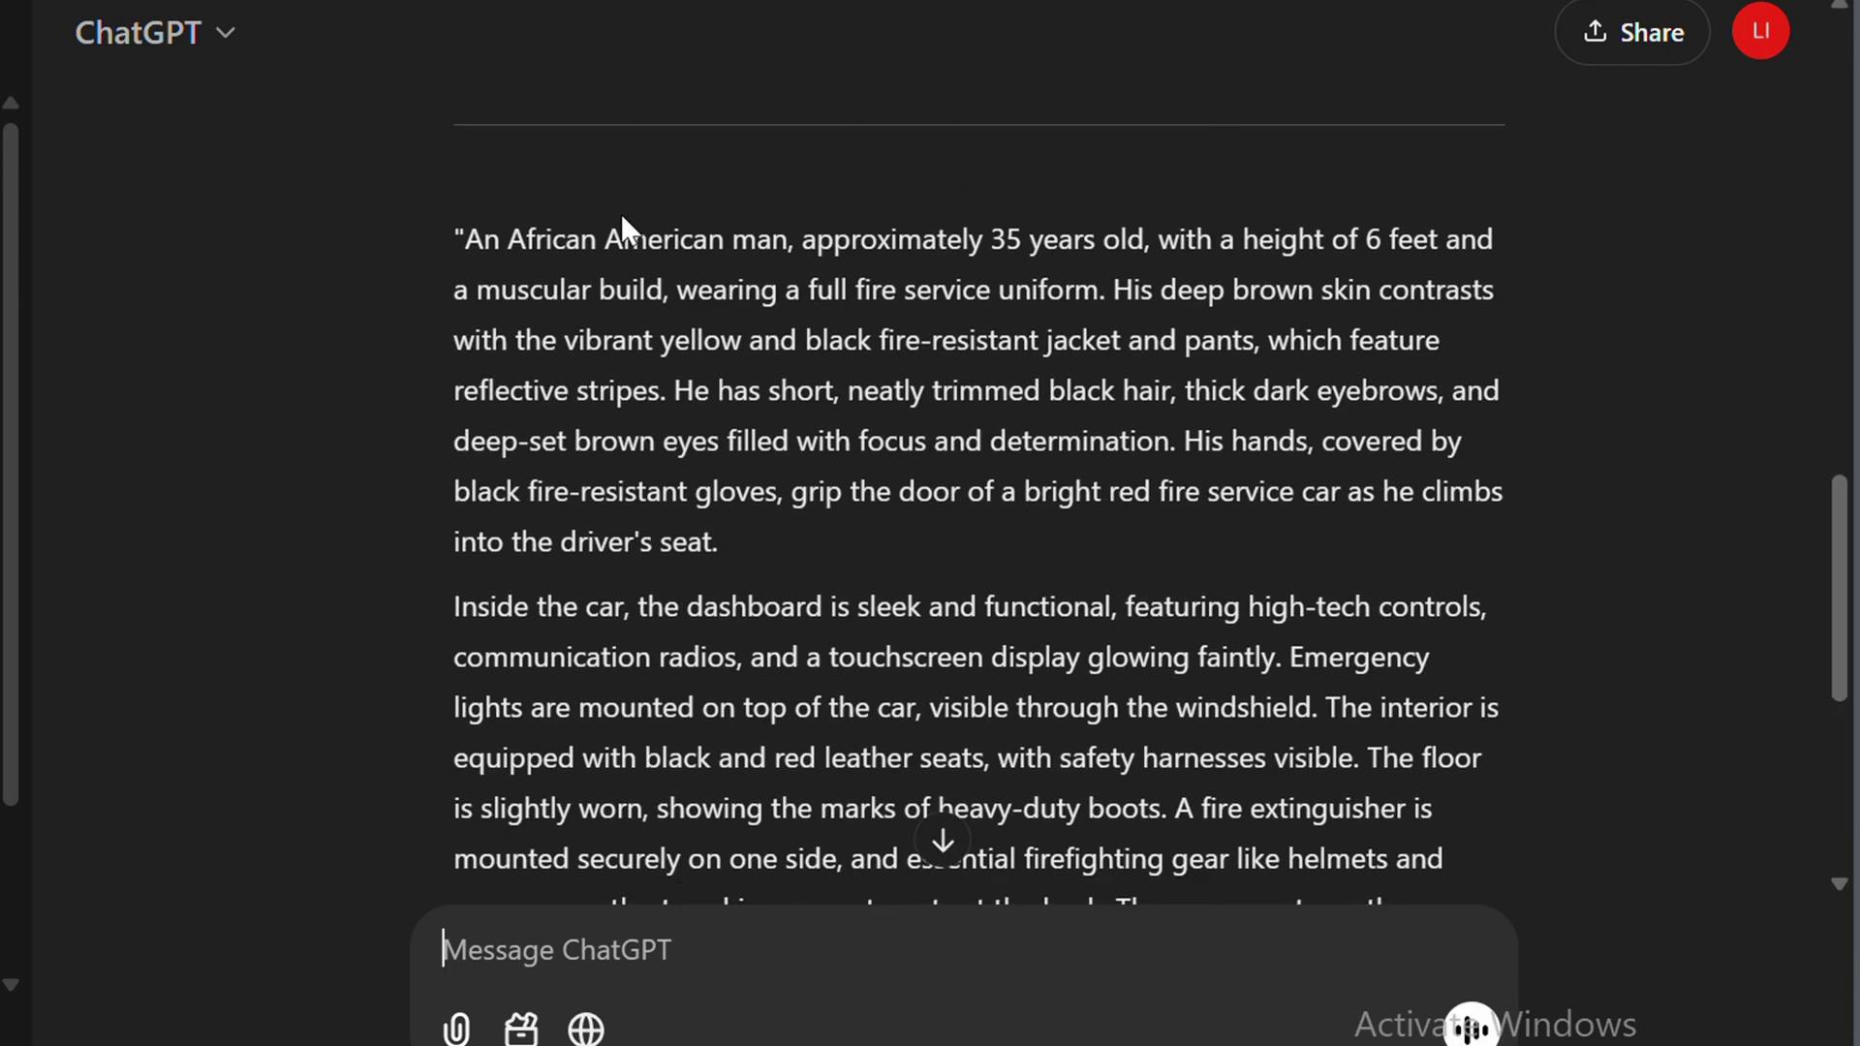
left_click_drag(620, 213, 1036, 424)
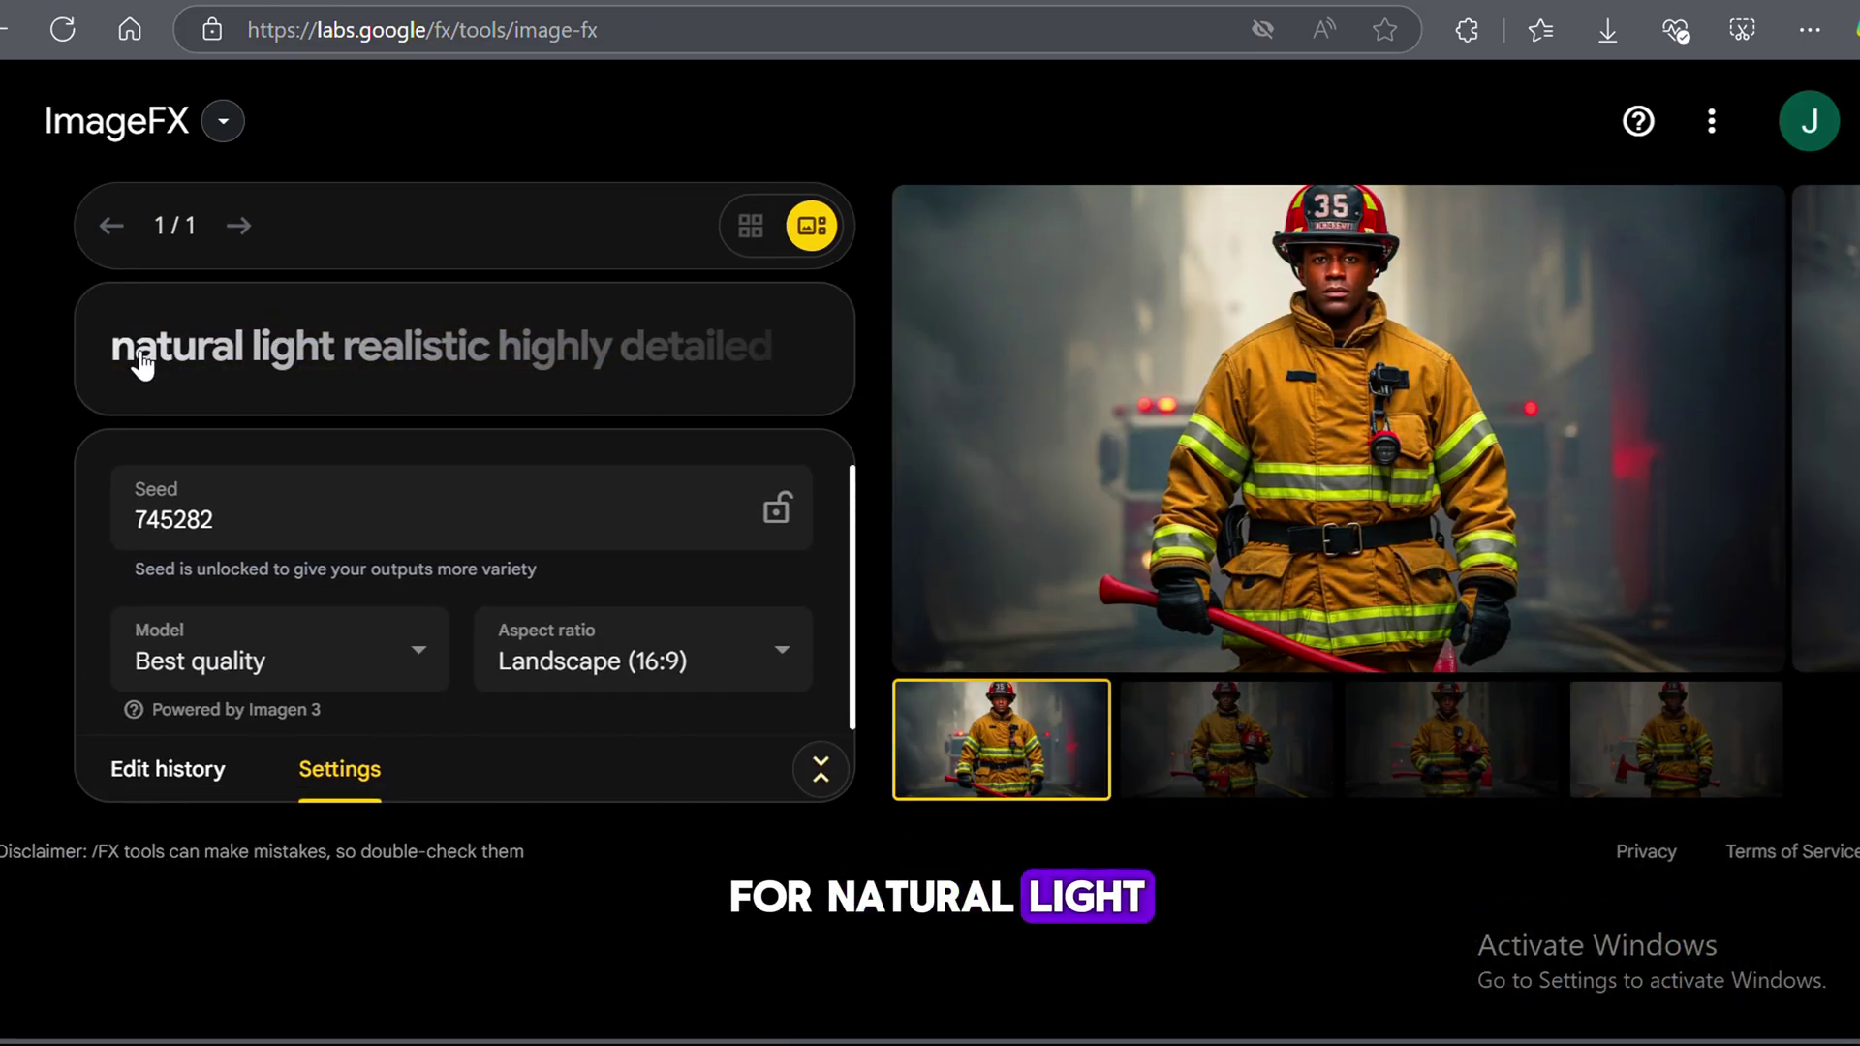
Step: Paste the fire-vehicle prompt, lock seed 745282, generate four images, and open image_fx_.jpg in Photos
left_click(113, 362)
key("ctrl+v")
scroll(505, 389, "down", 5)
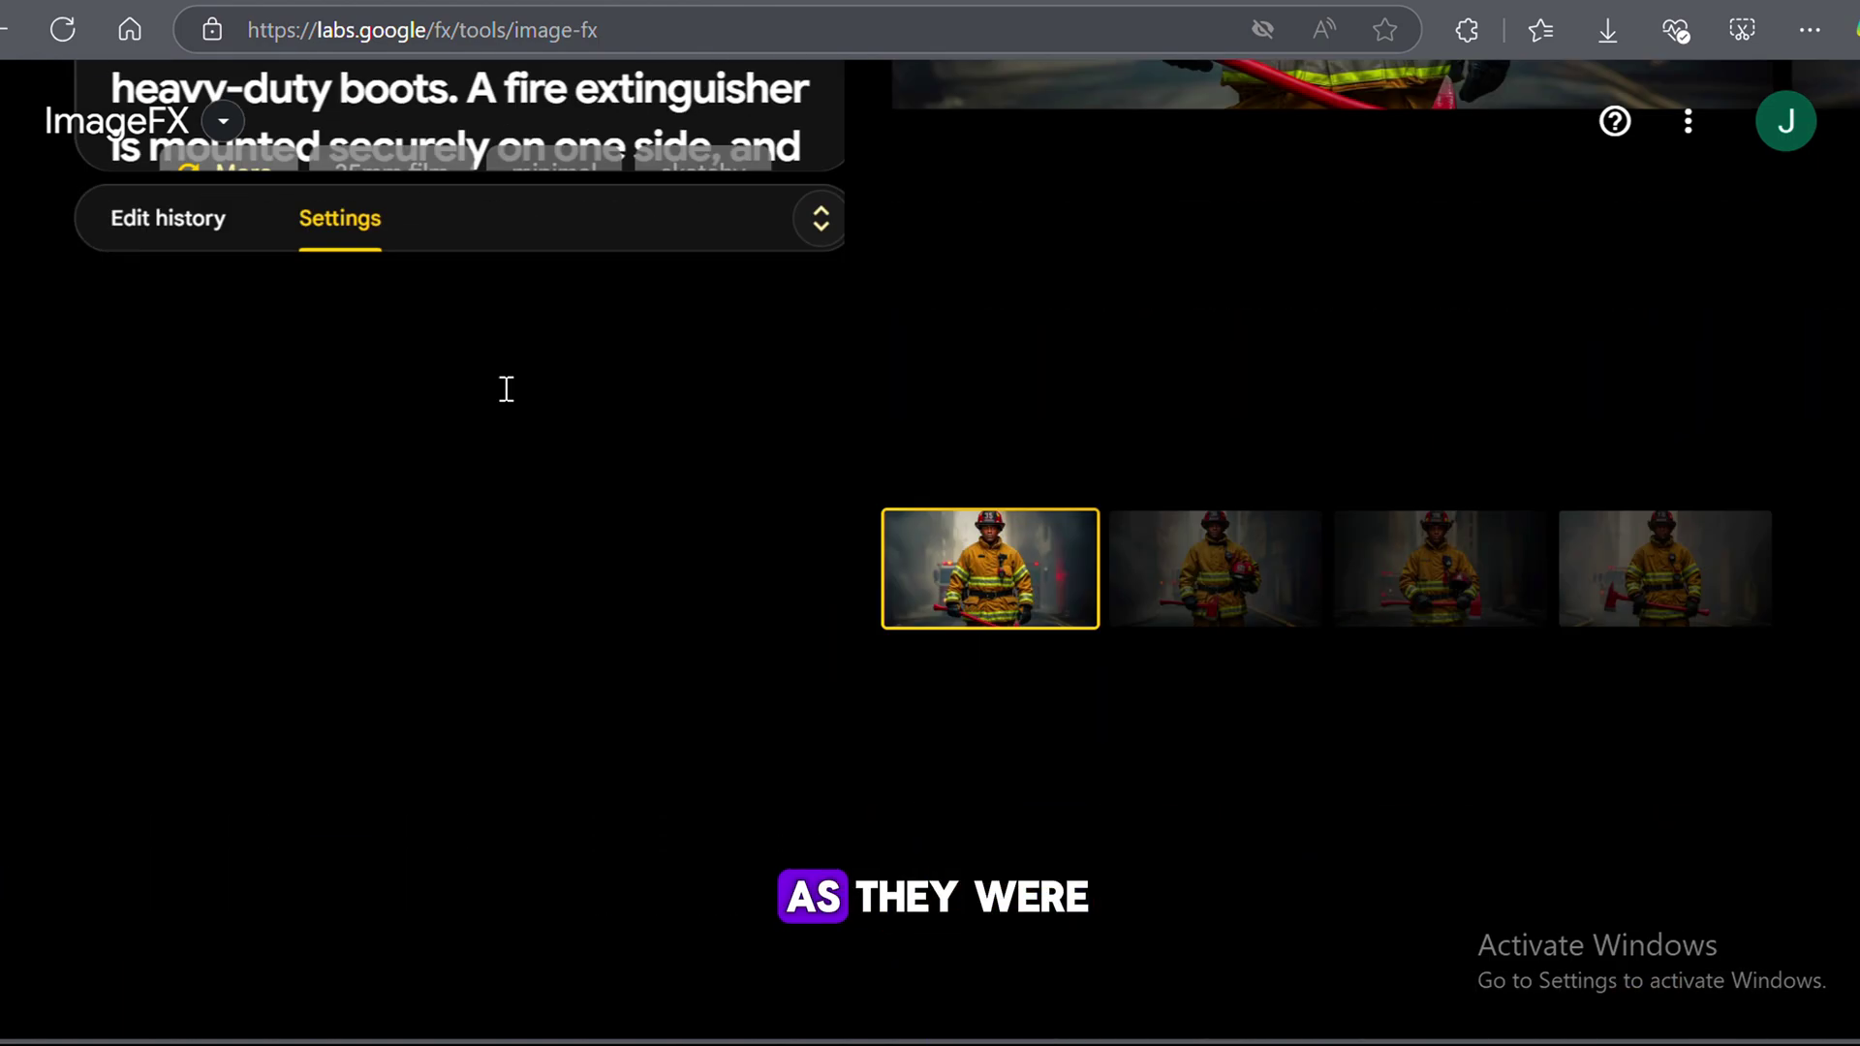
scroll(581, 485, "down", 3)
left_click(669, 647)
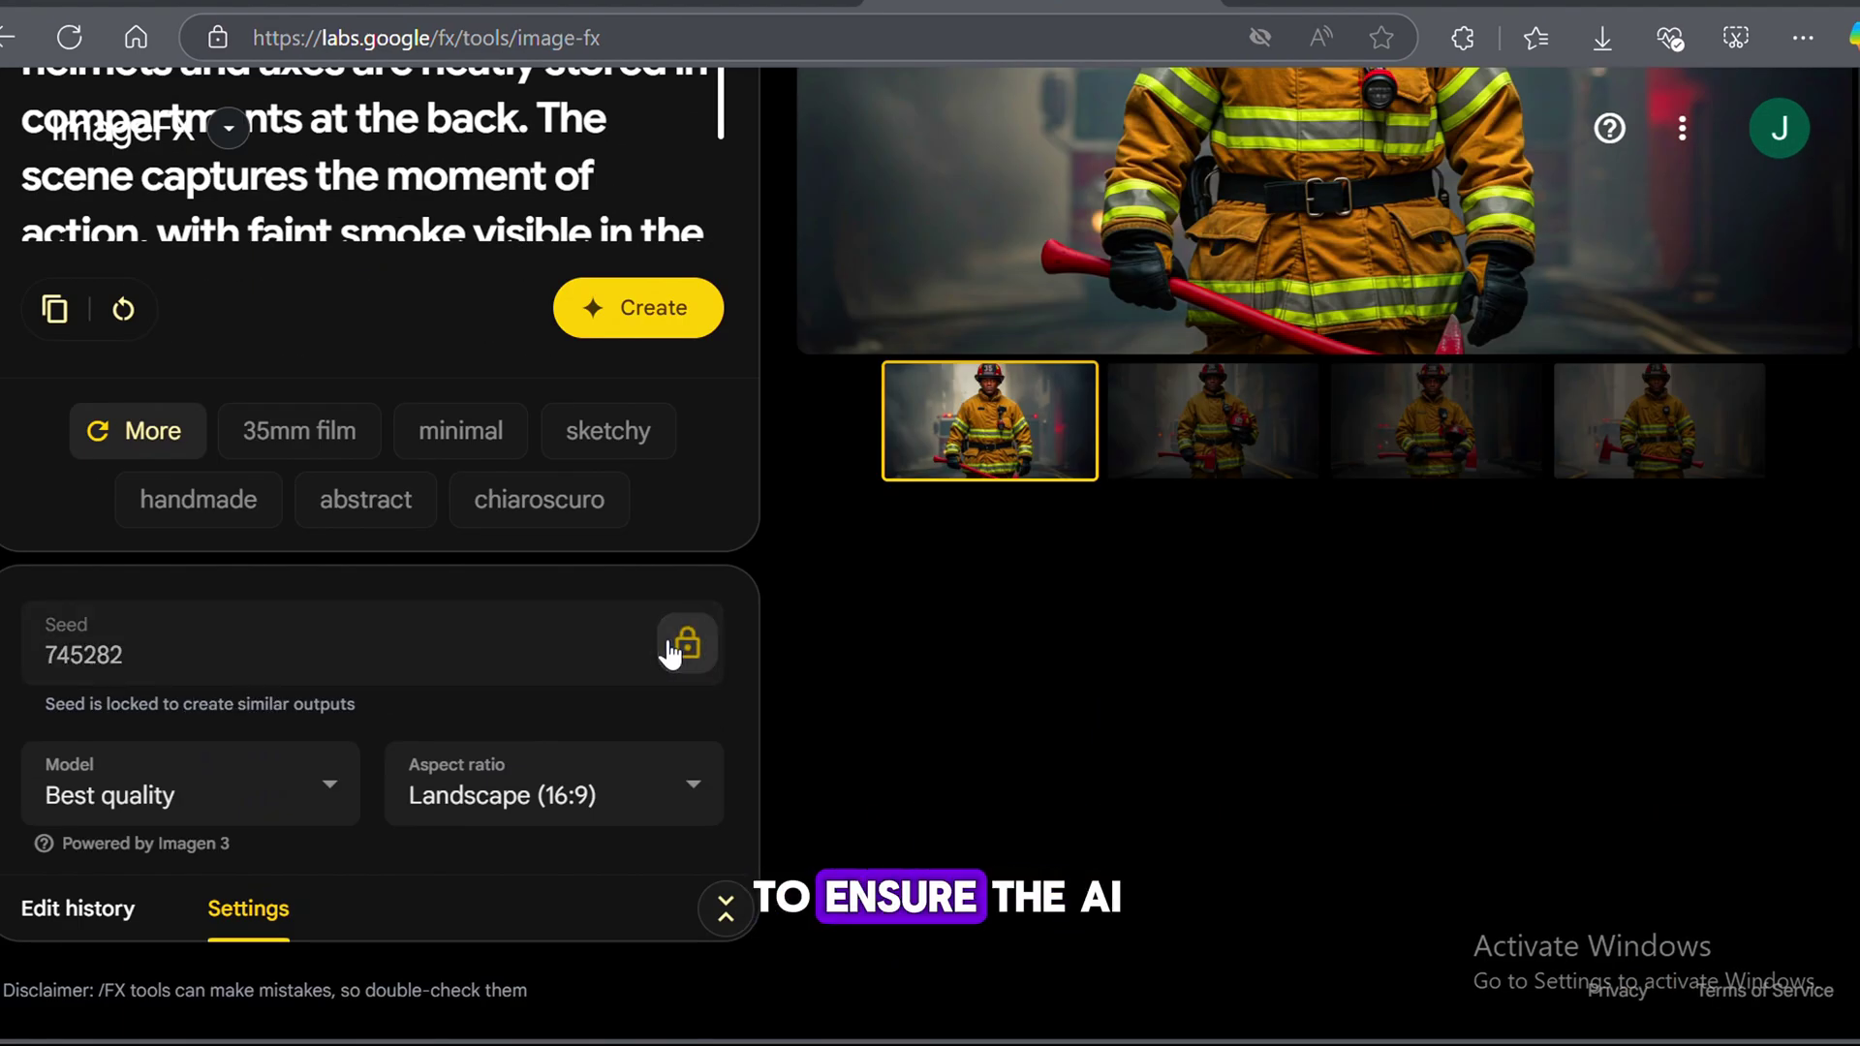
scroll(1243, 386, "up", 5)
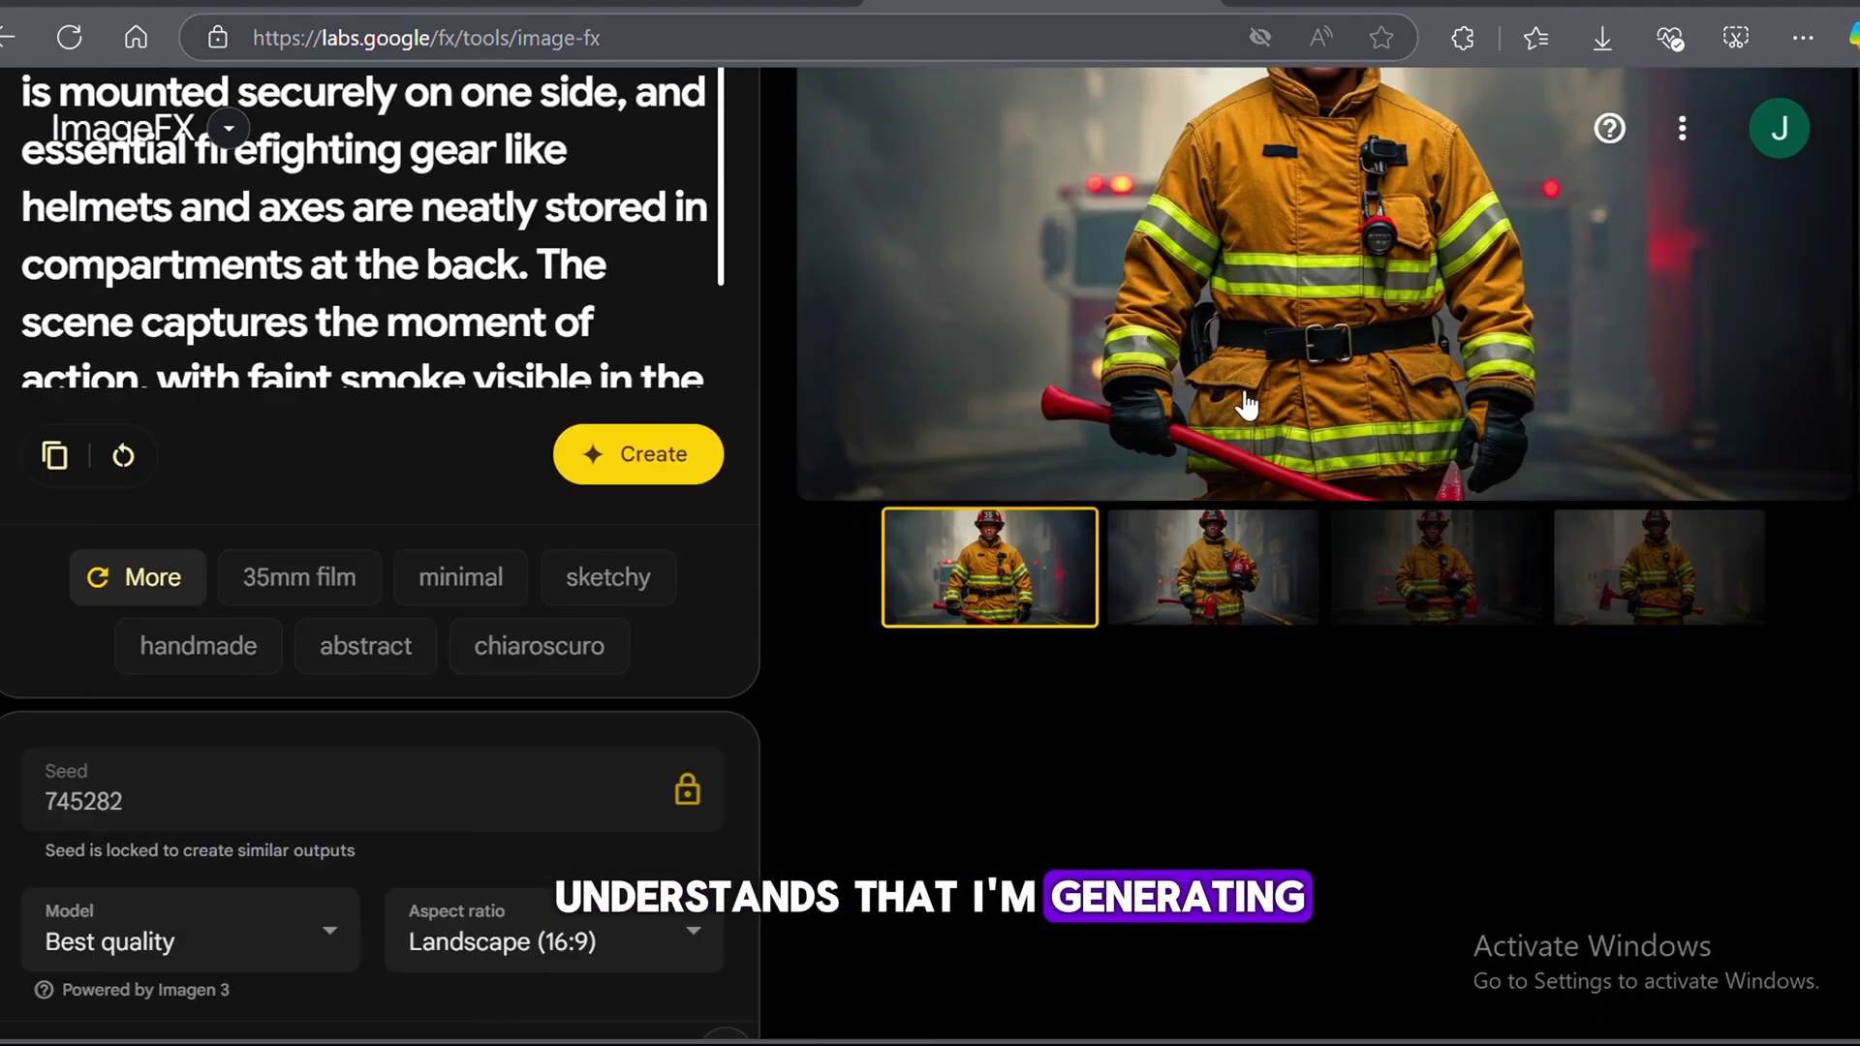
scroll(602, 614, "down", 5)
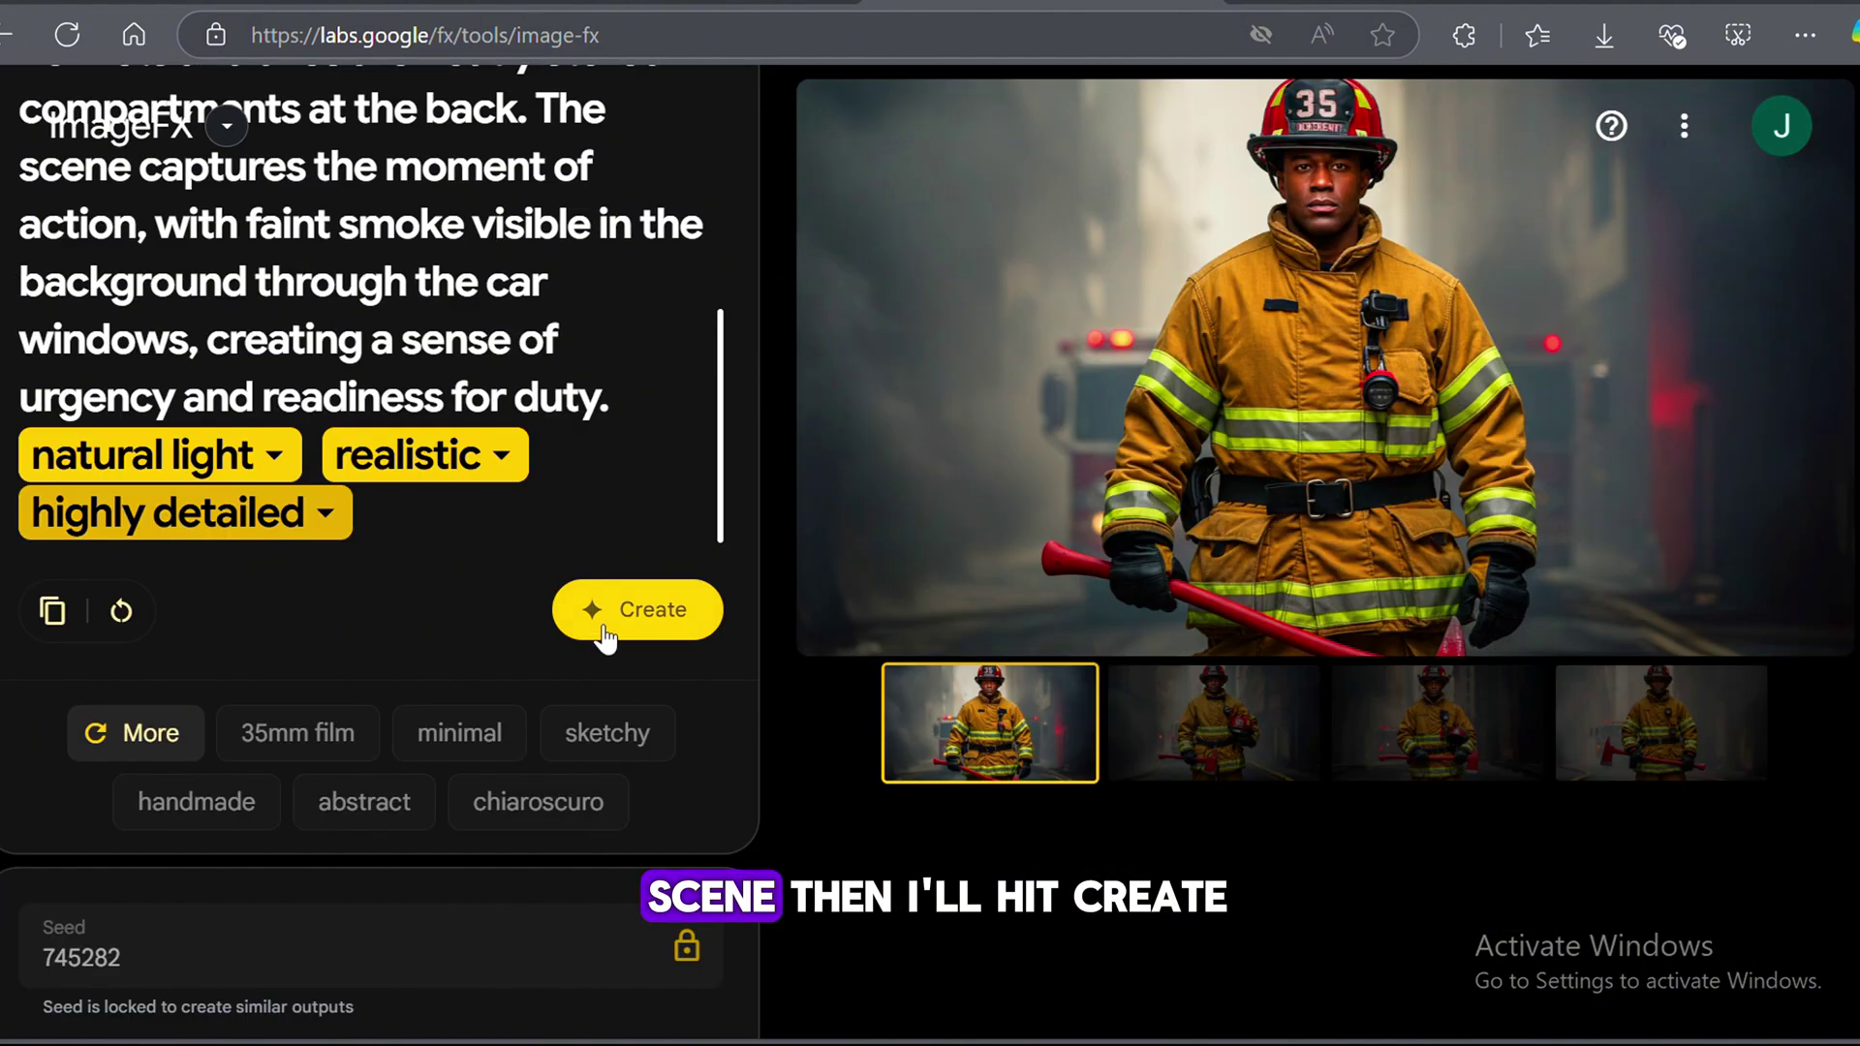
left_click(605, 620)
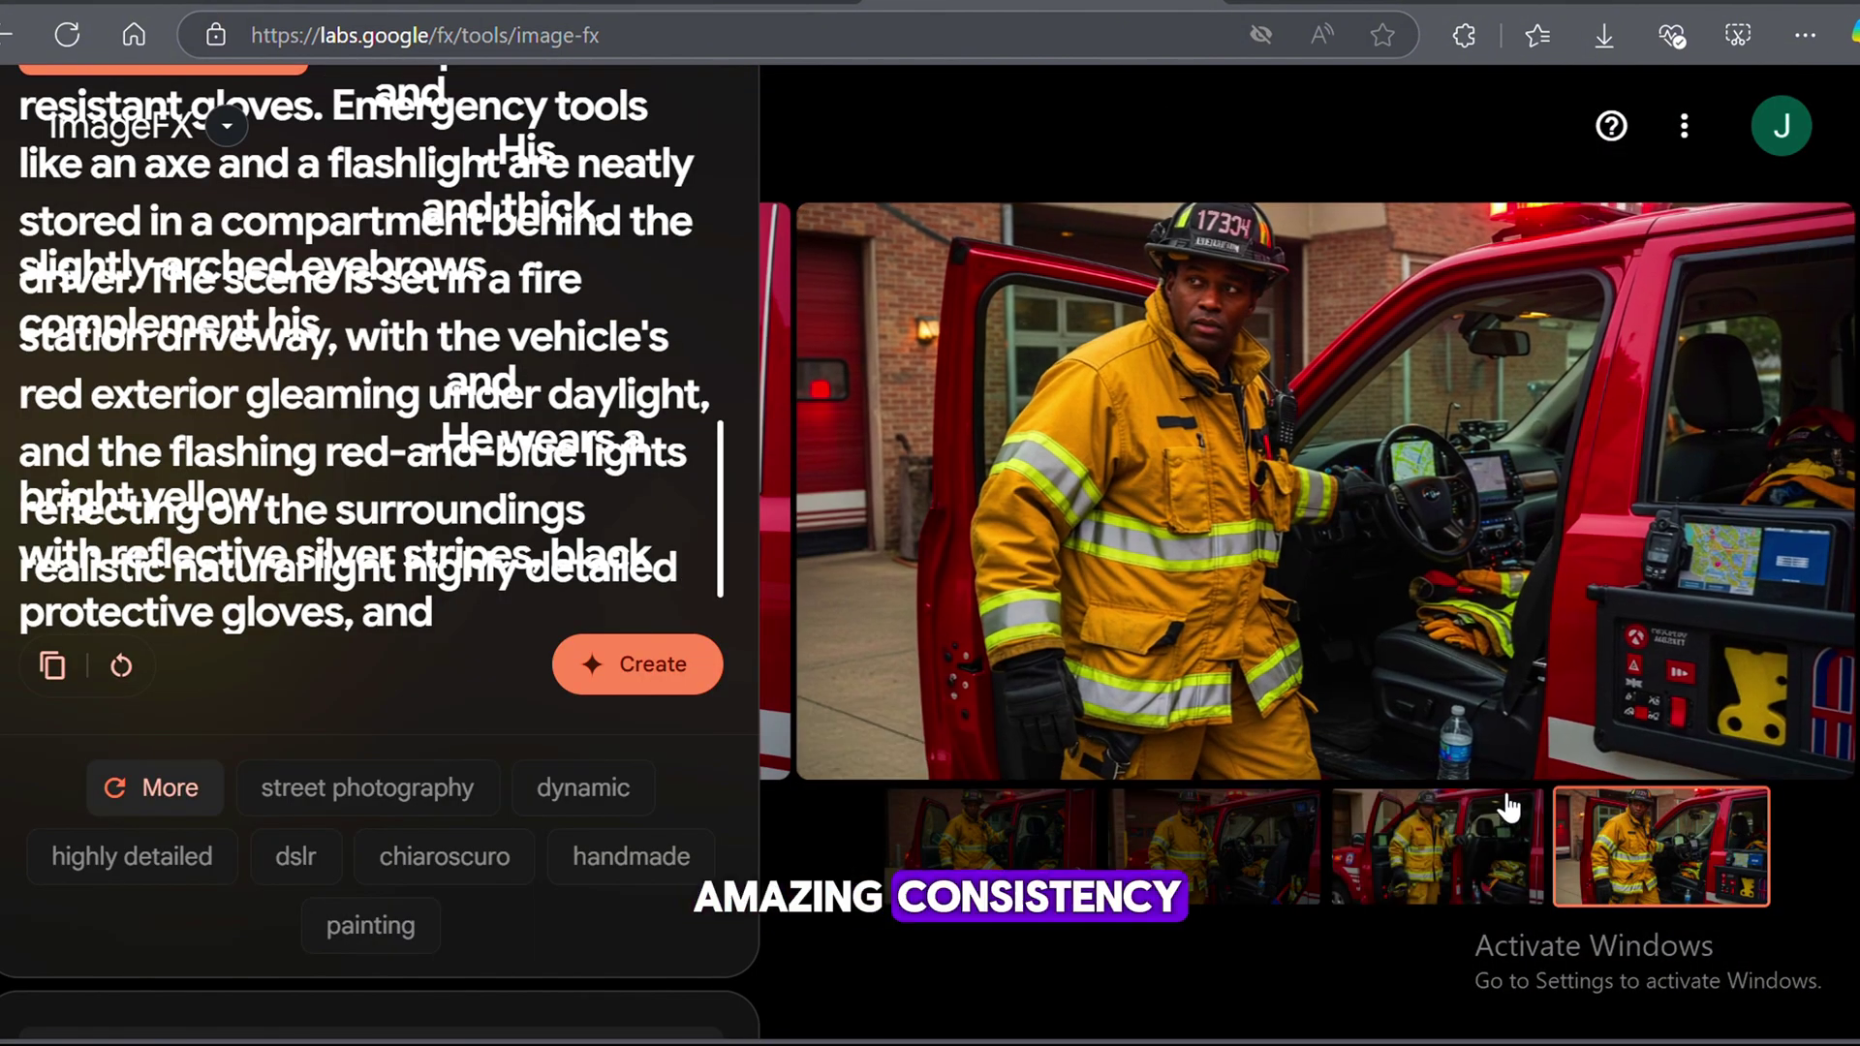
key("super")
left_click(1196, 1025)
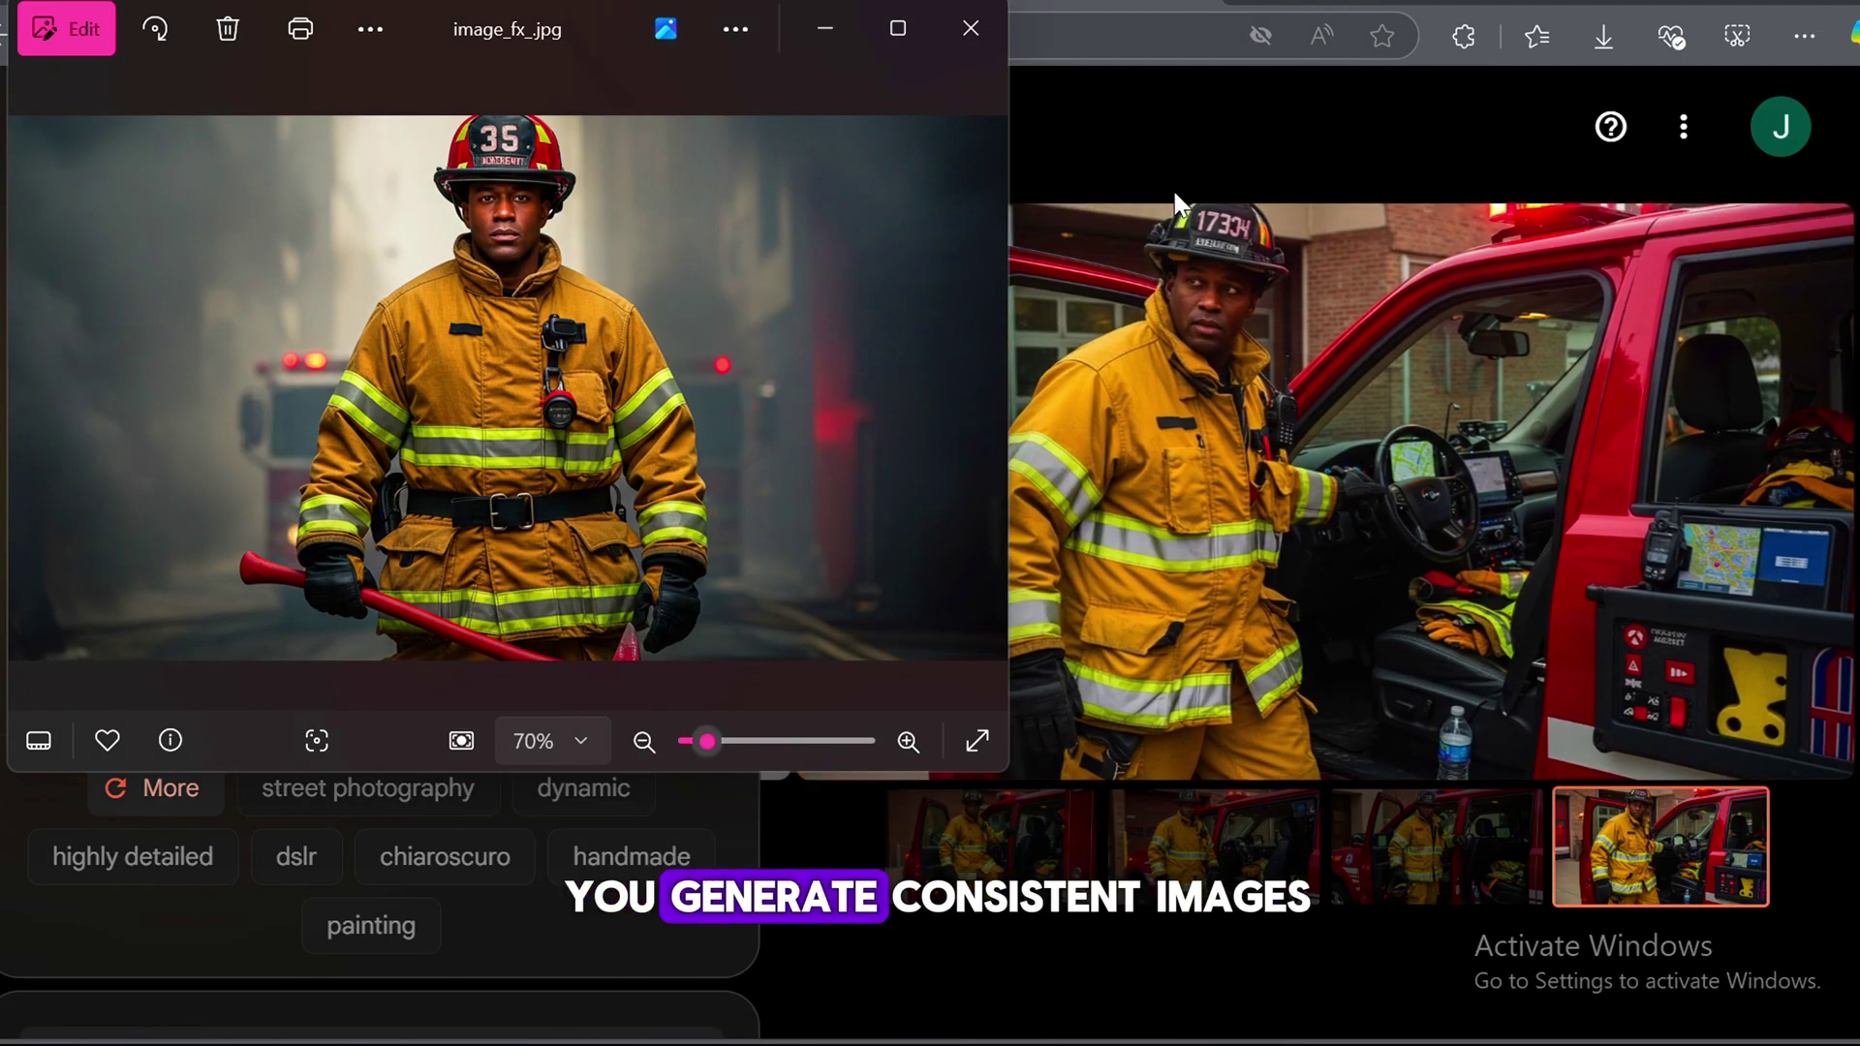
Step: Return to the browser and select ChatGPT's prompt of the firefighter climbing a burning building
left_click(1194, 171)
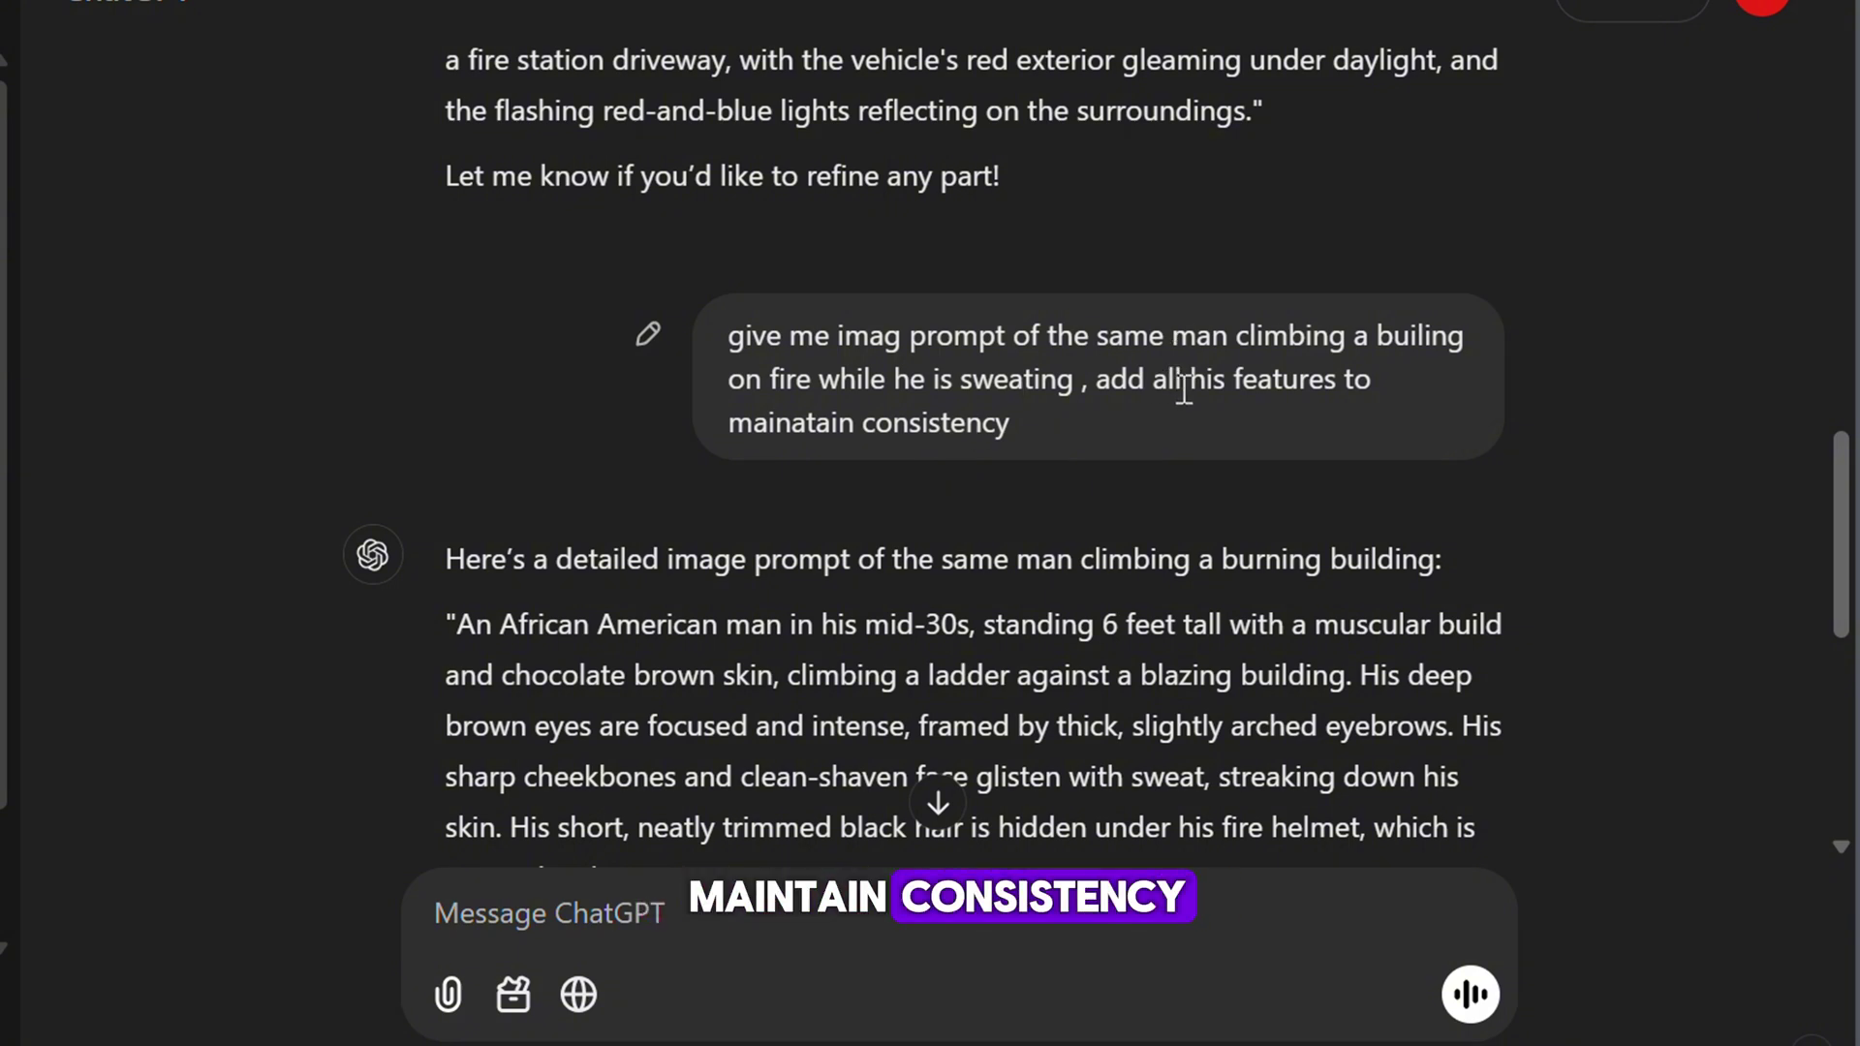
scroll(1184, 388, "down", 3)
left_click_drag(715, 341, 1020, 591)
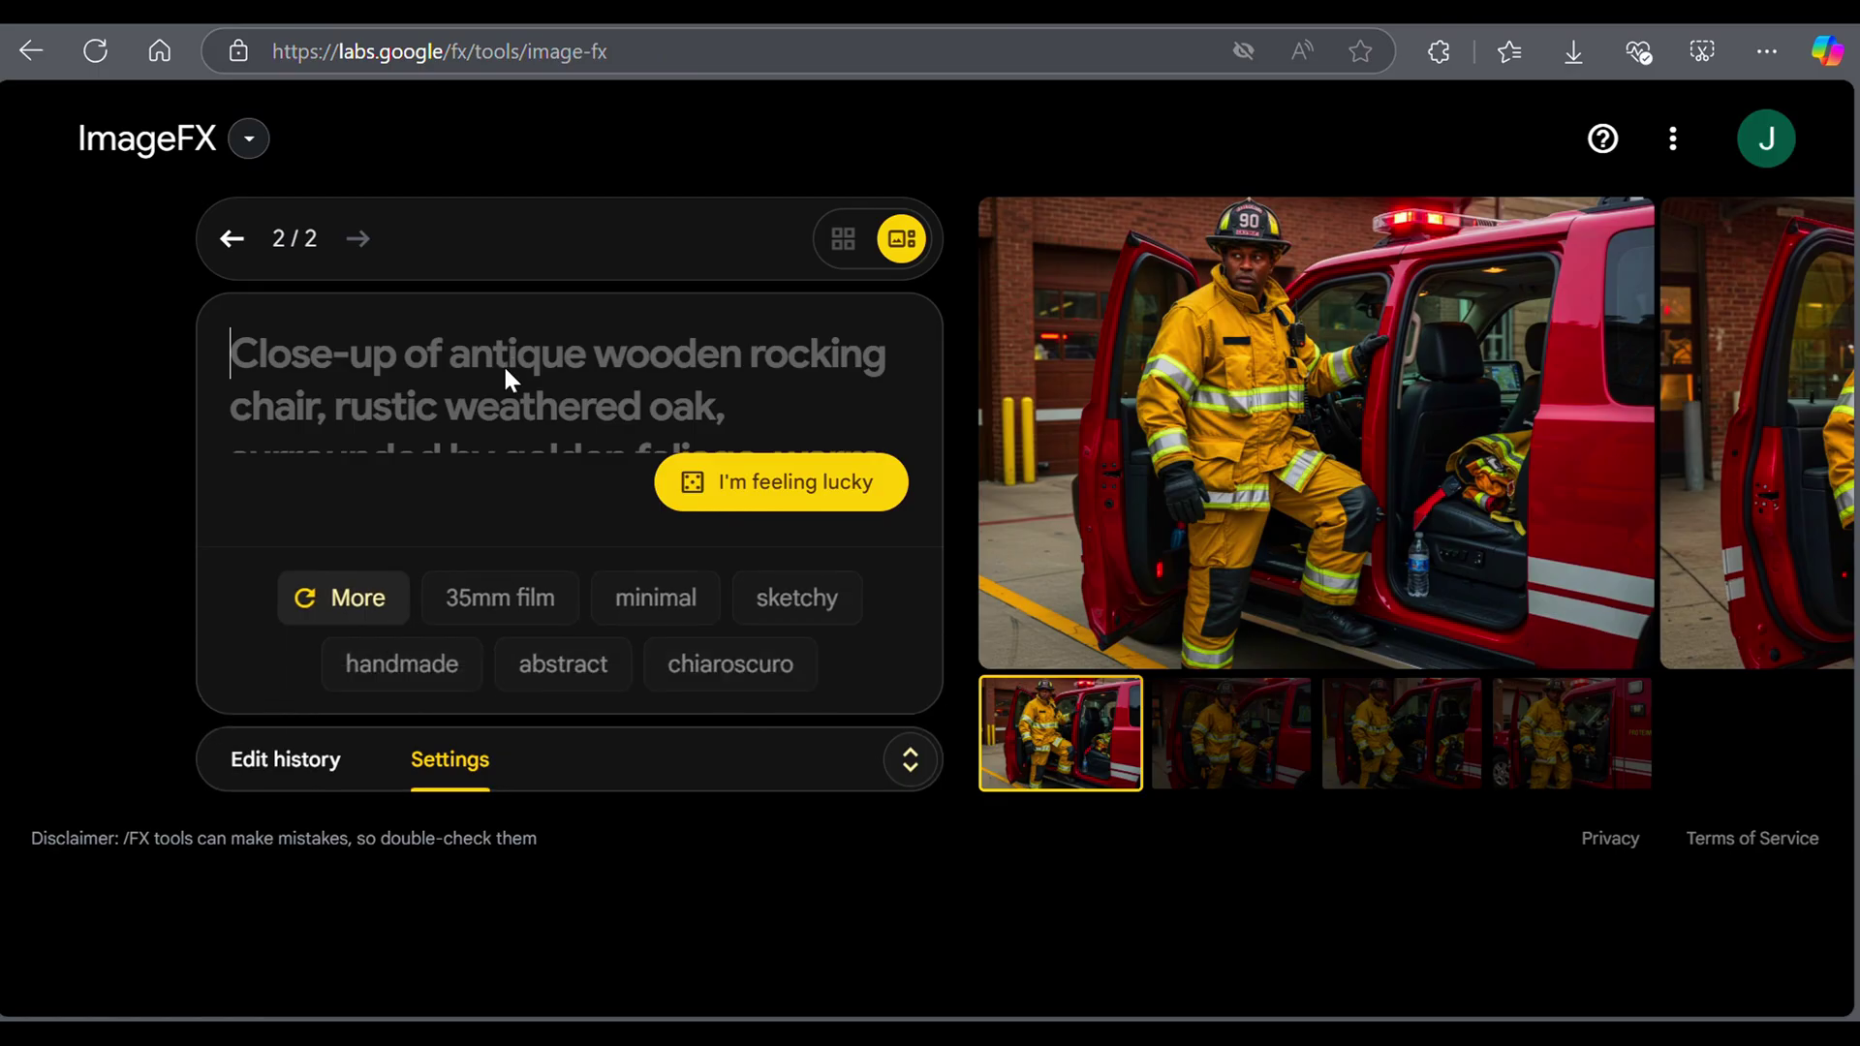
Step: Paste the ladder-climbing prompt, add natural light, highly detailed and realistic styles, and generate four images
right_click(503, 363)
left_click(591, 628)
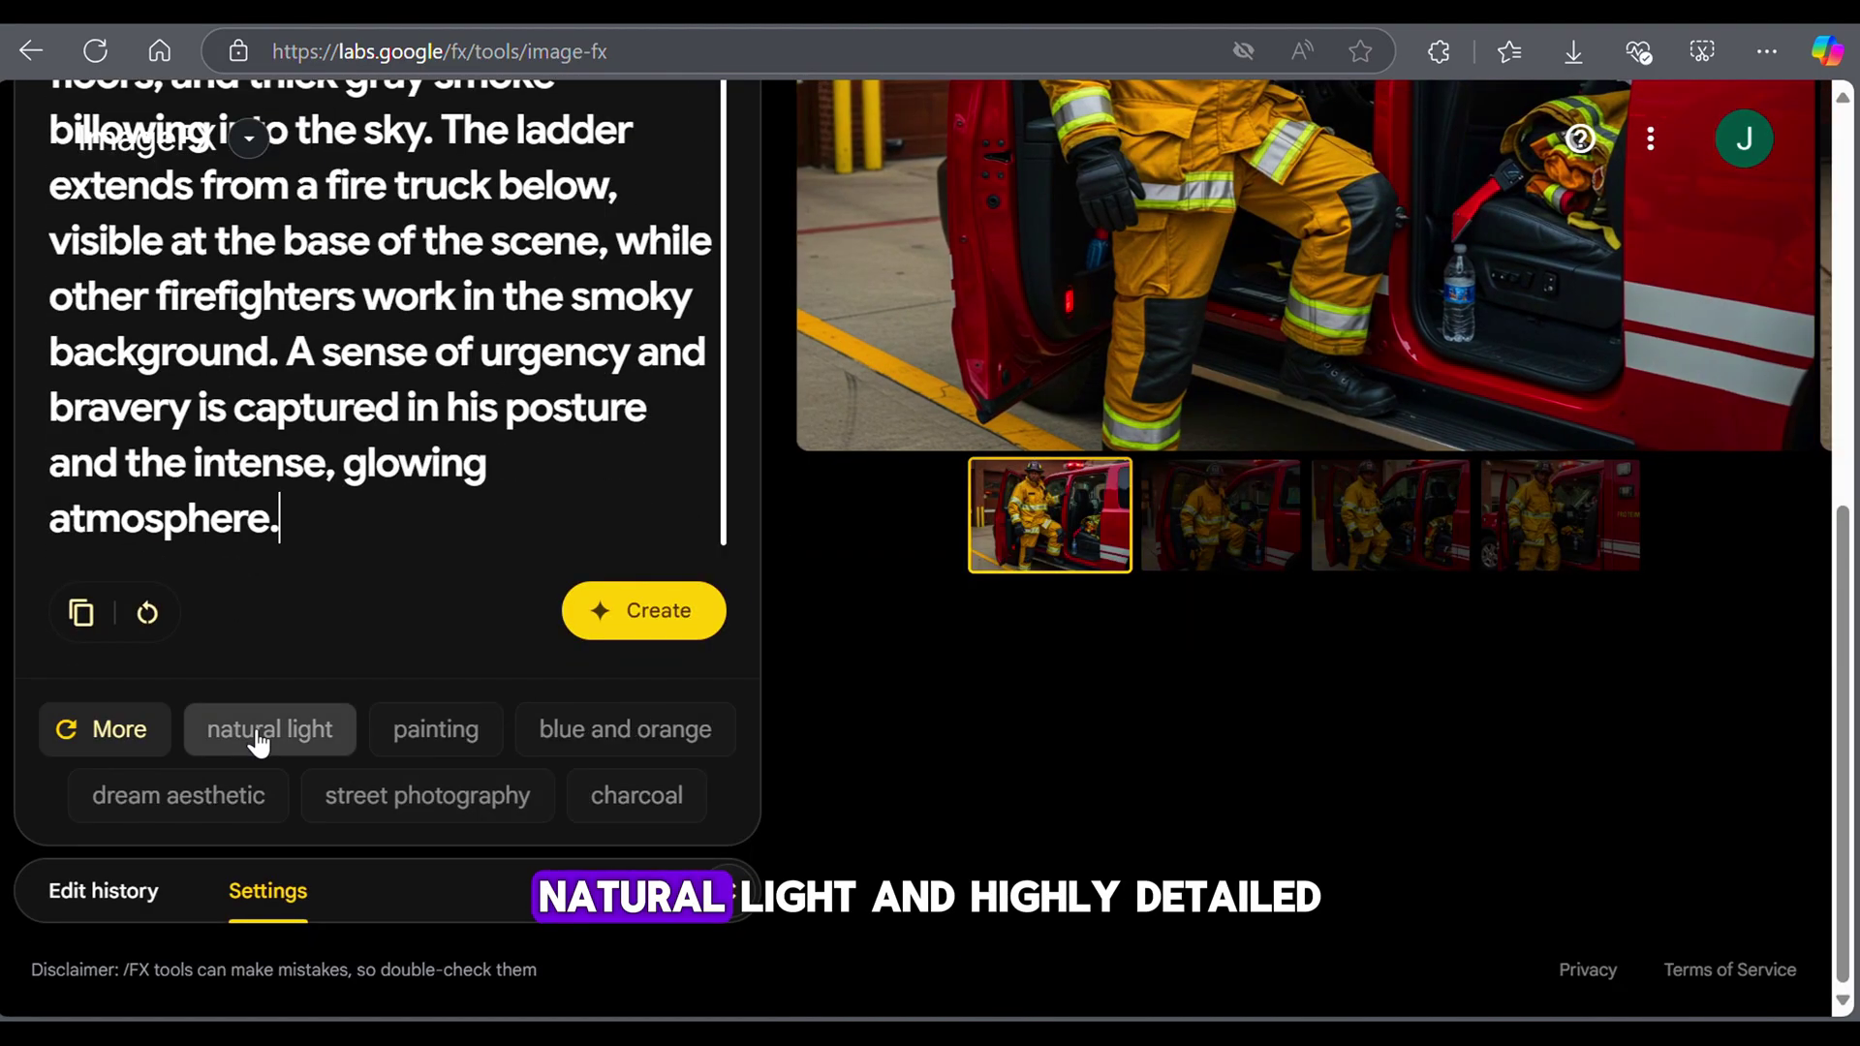
left_click(258, 742)
left_click(337, 746)
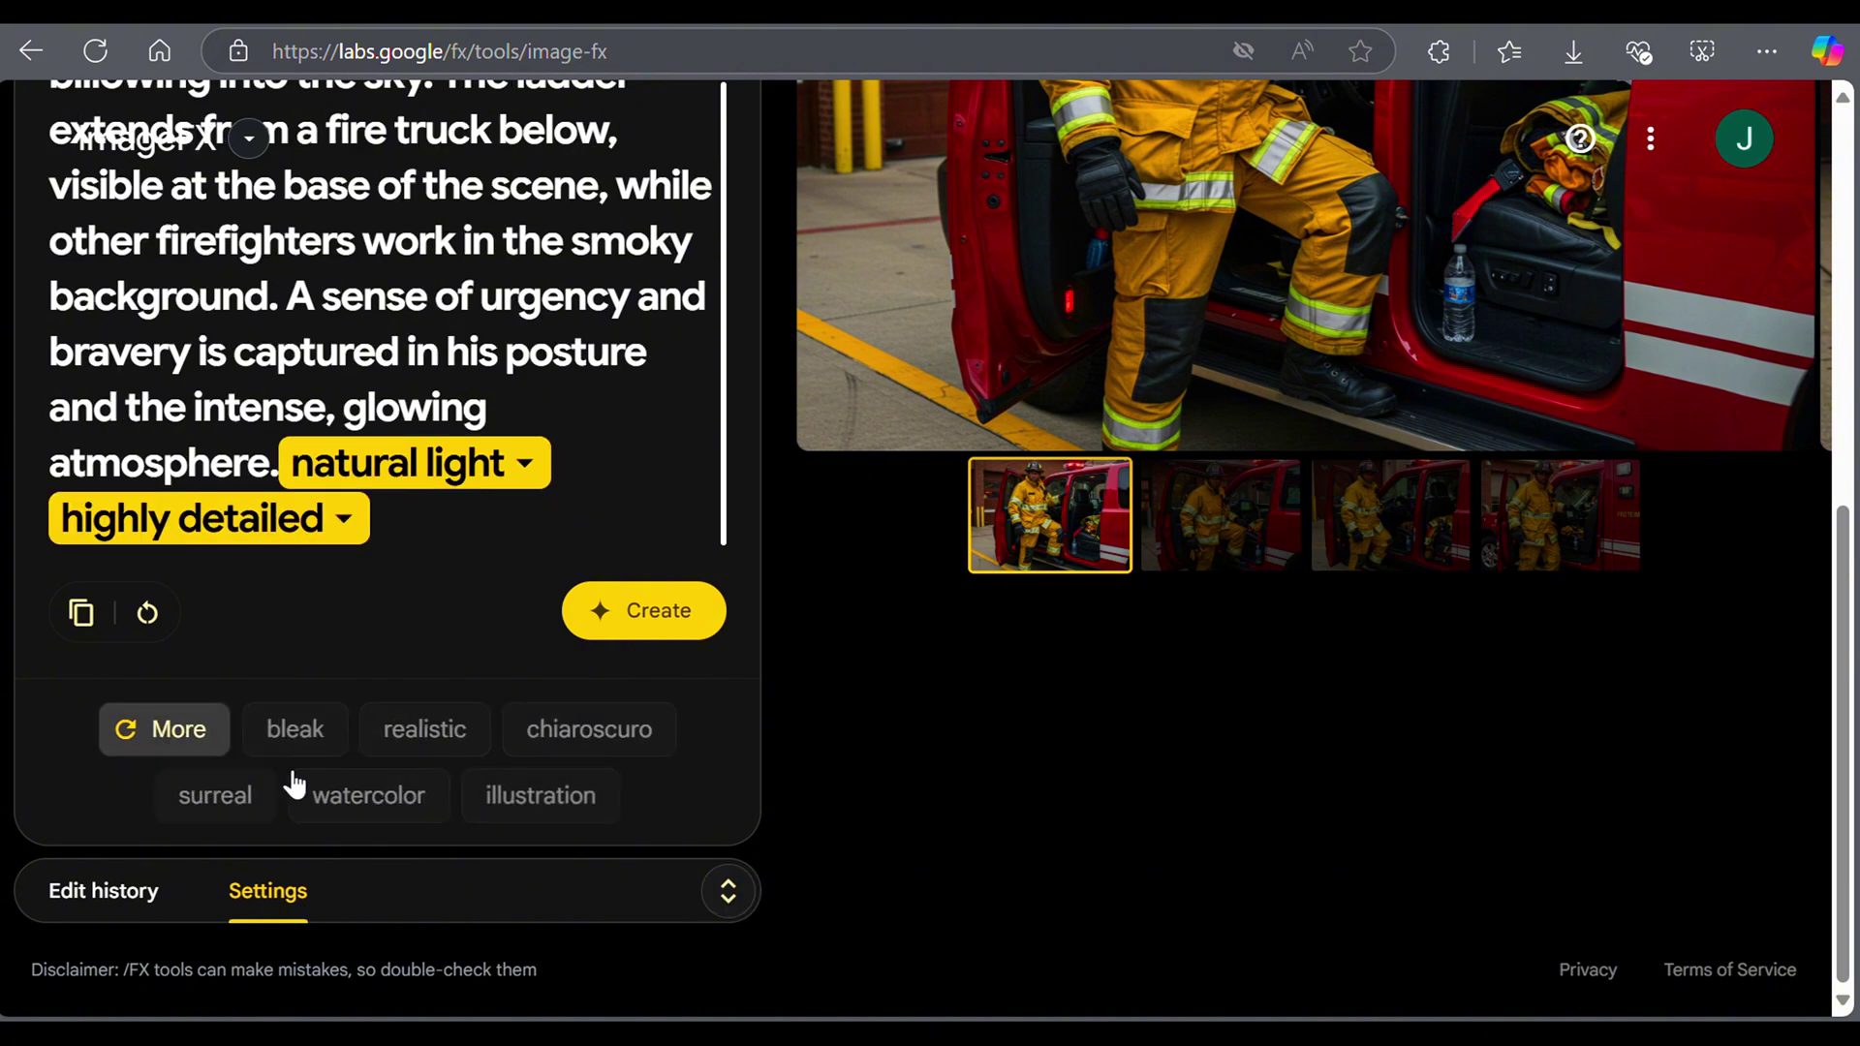
left_click(425, 739)
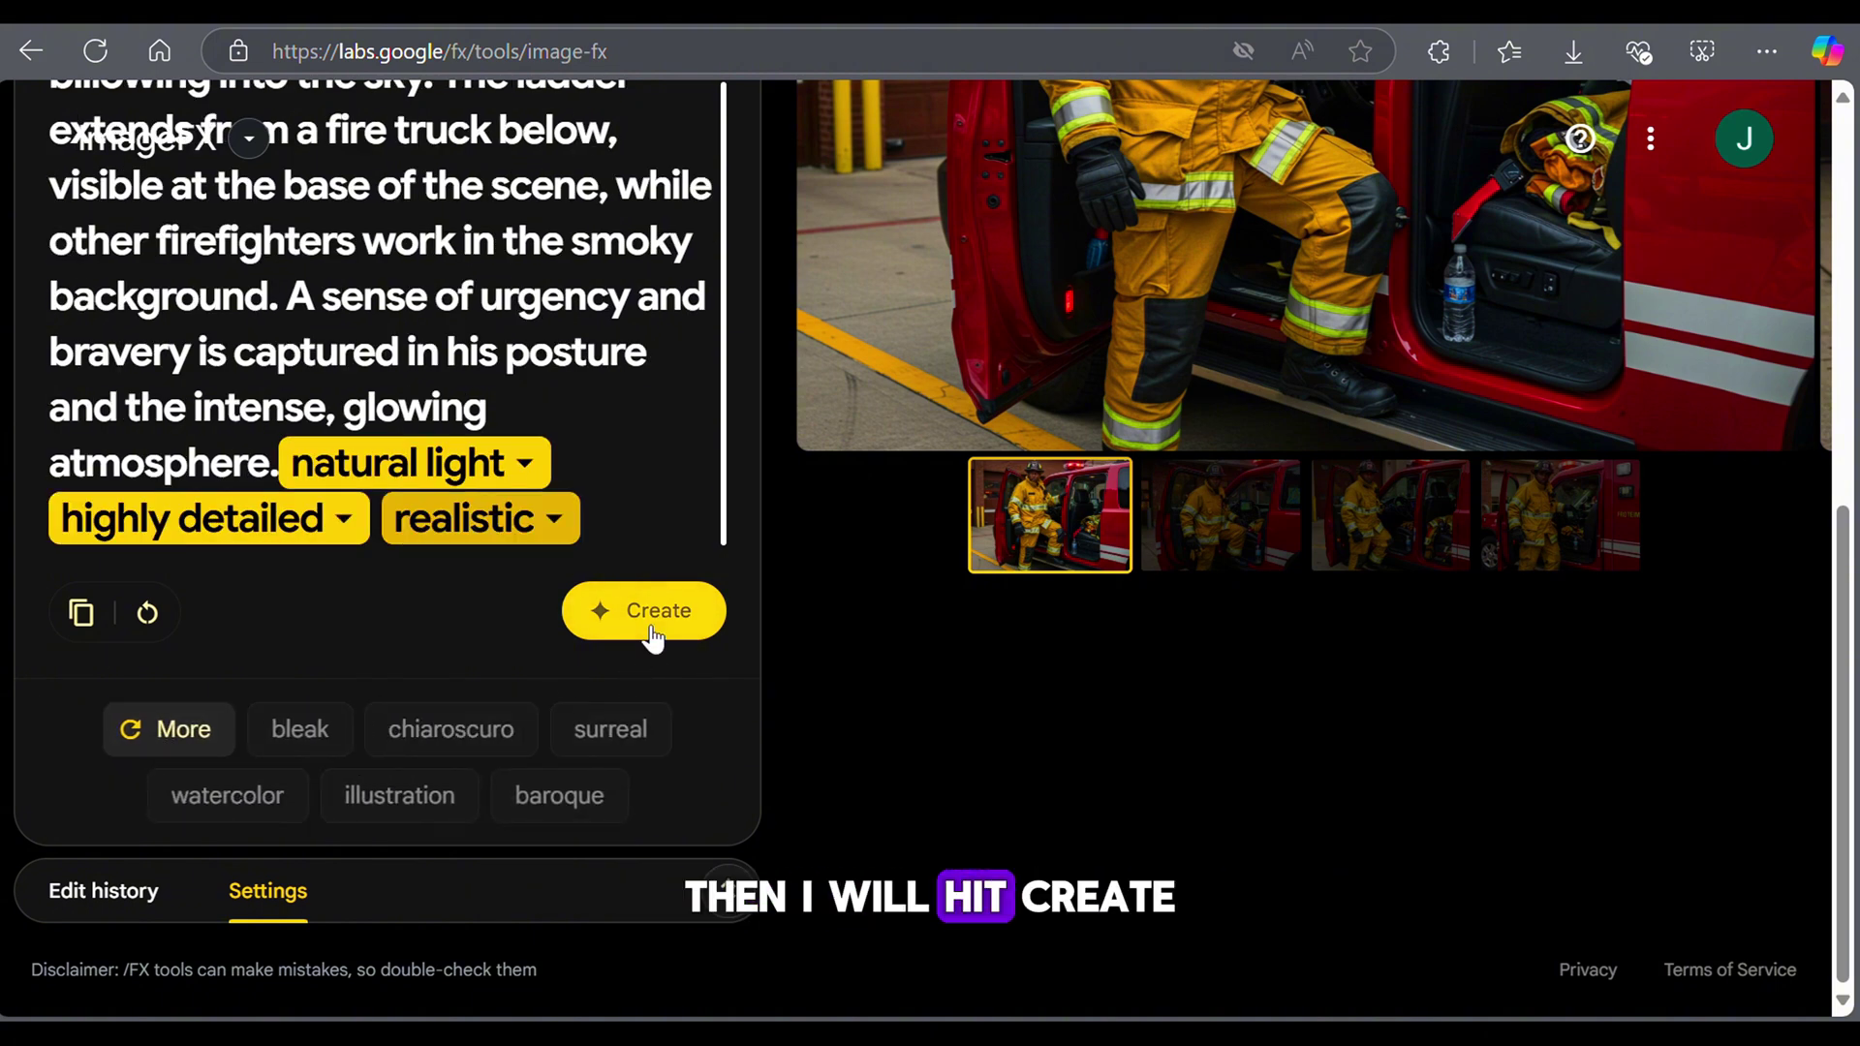
left_click(712, 595)
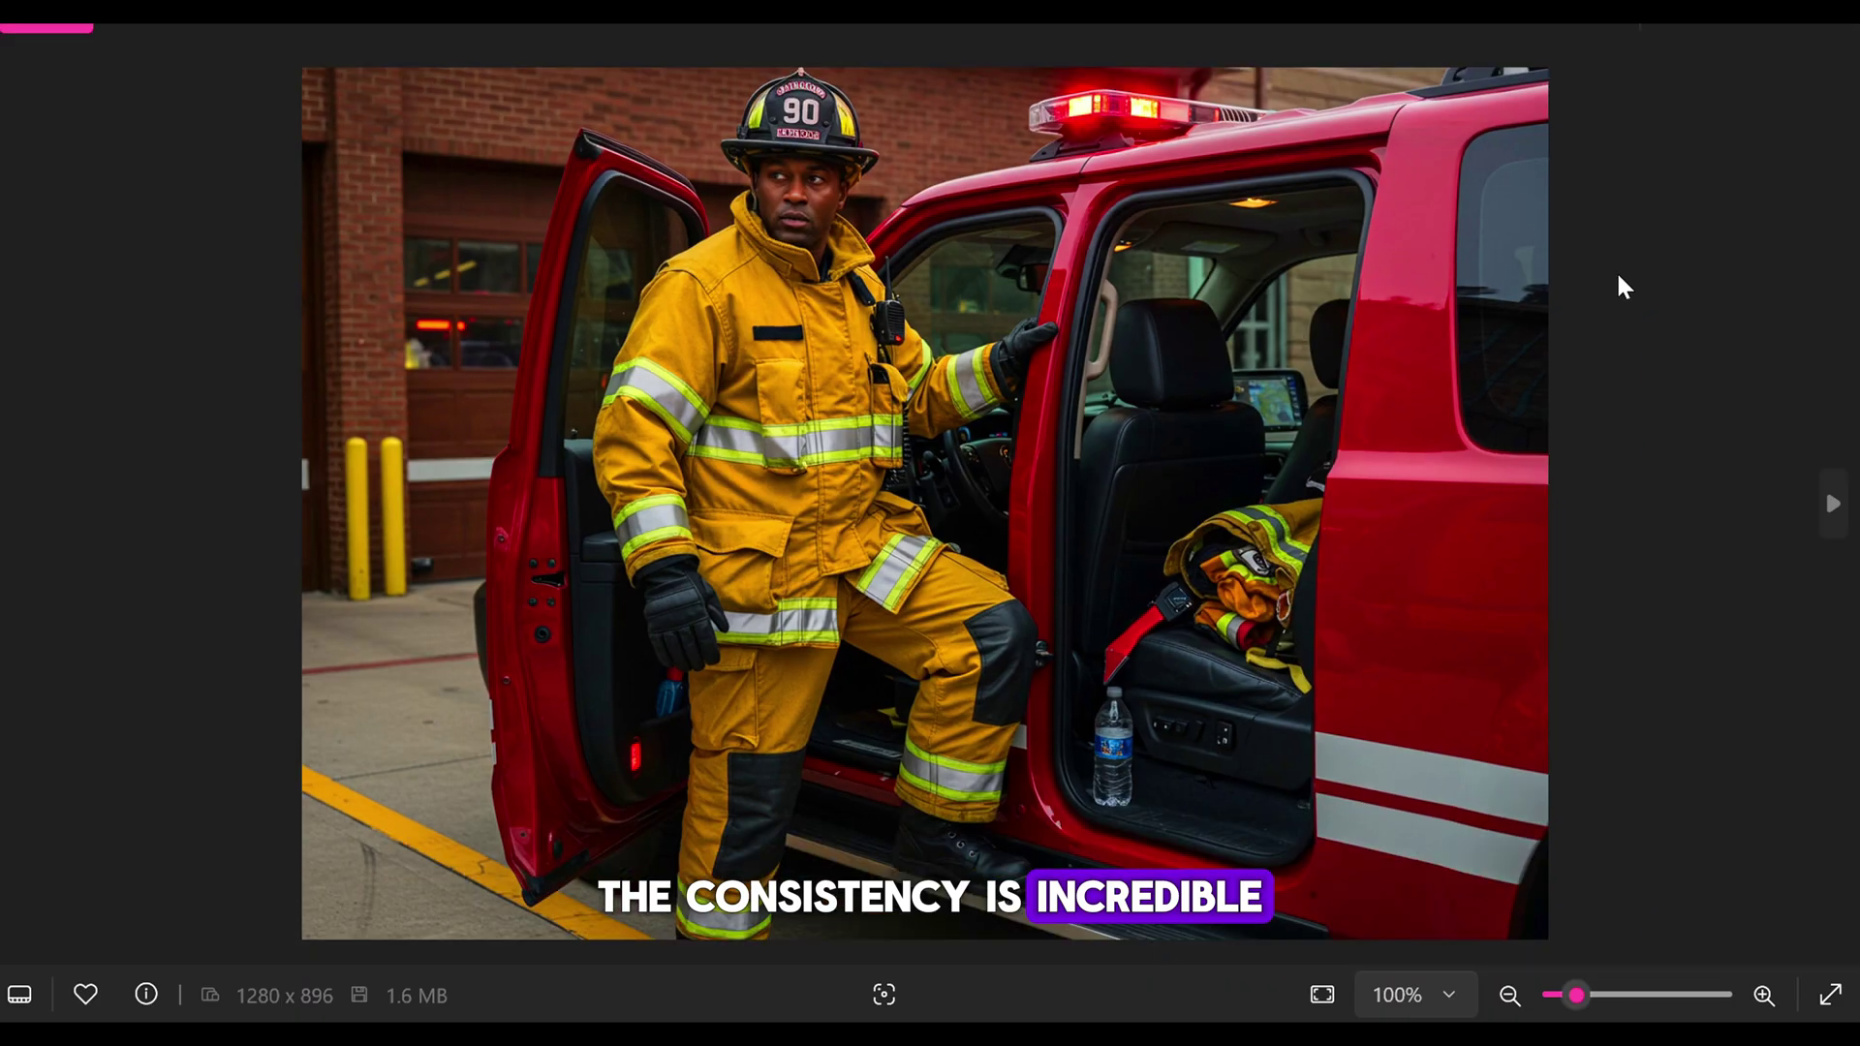
Step: Compare the helmet 13, 73 and 719 results, then download the helmet 13 image and open it
left_click(1831, 516)
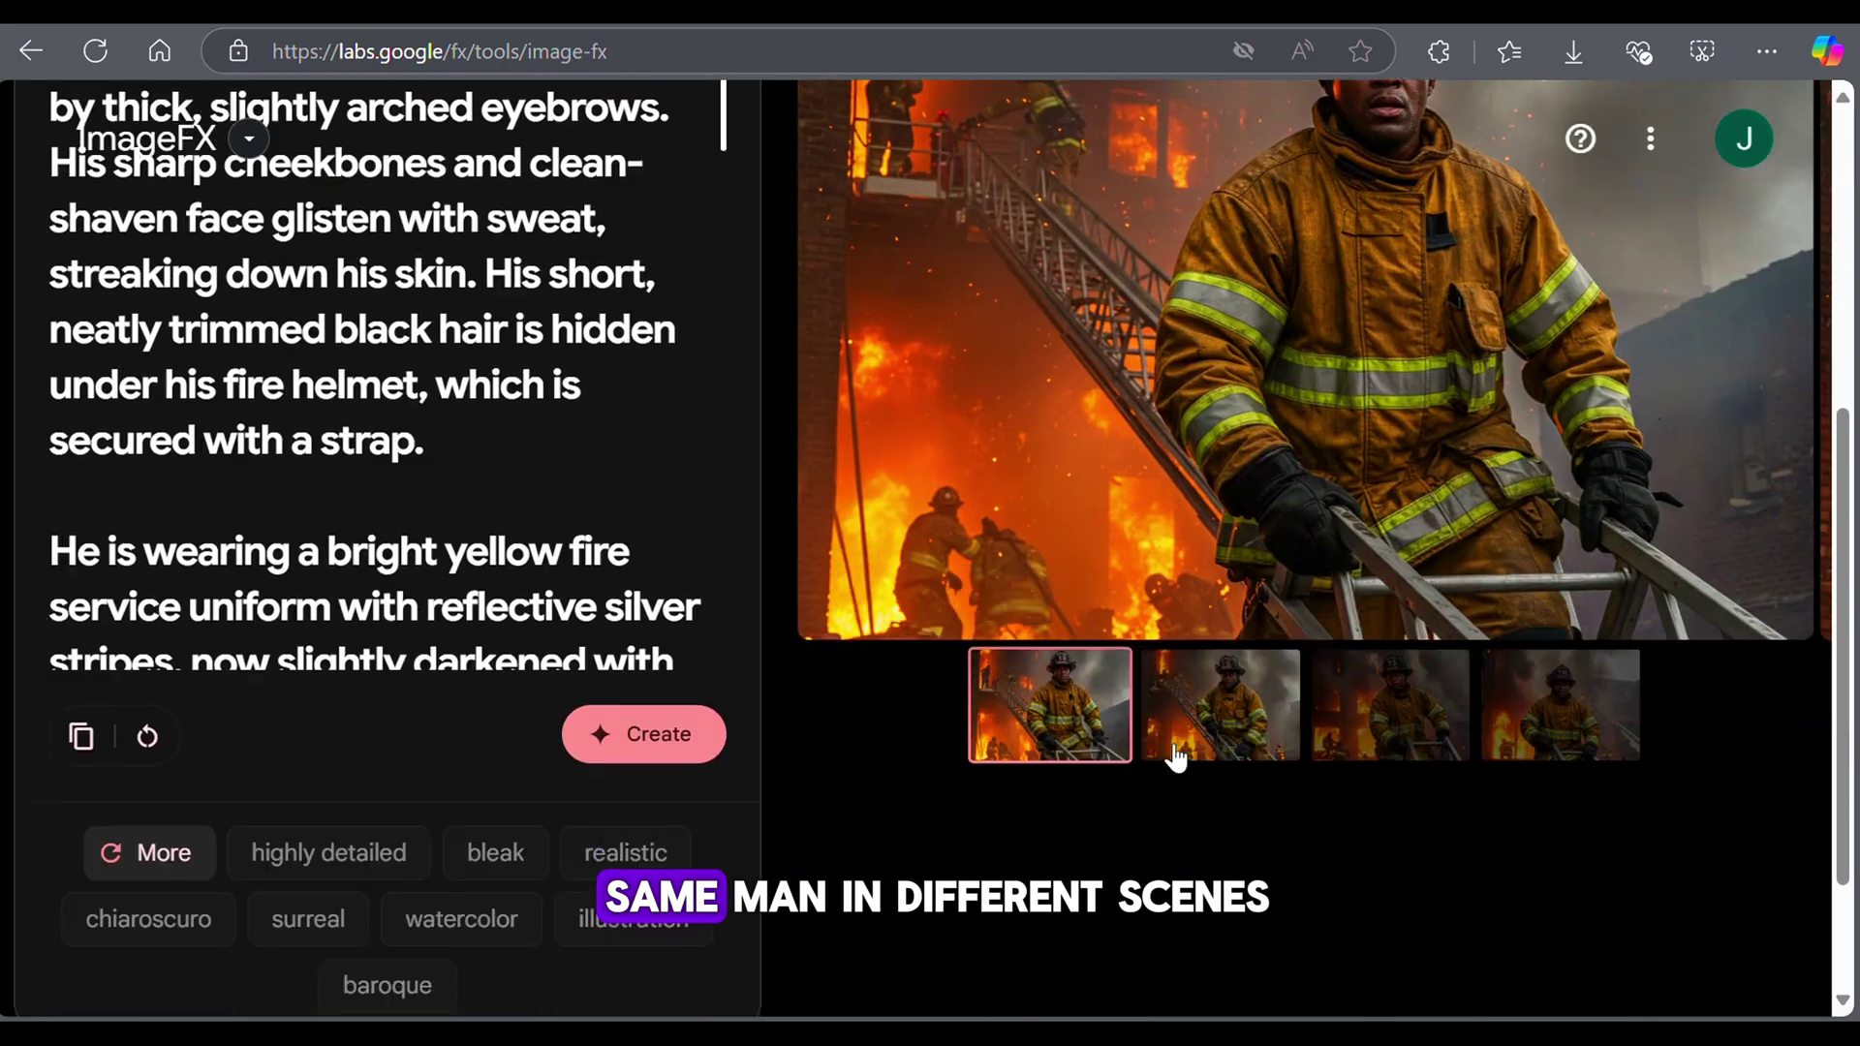
left_click(1294, 699)
scroll(1477, 613, "up", 2)
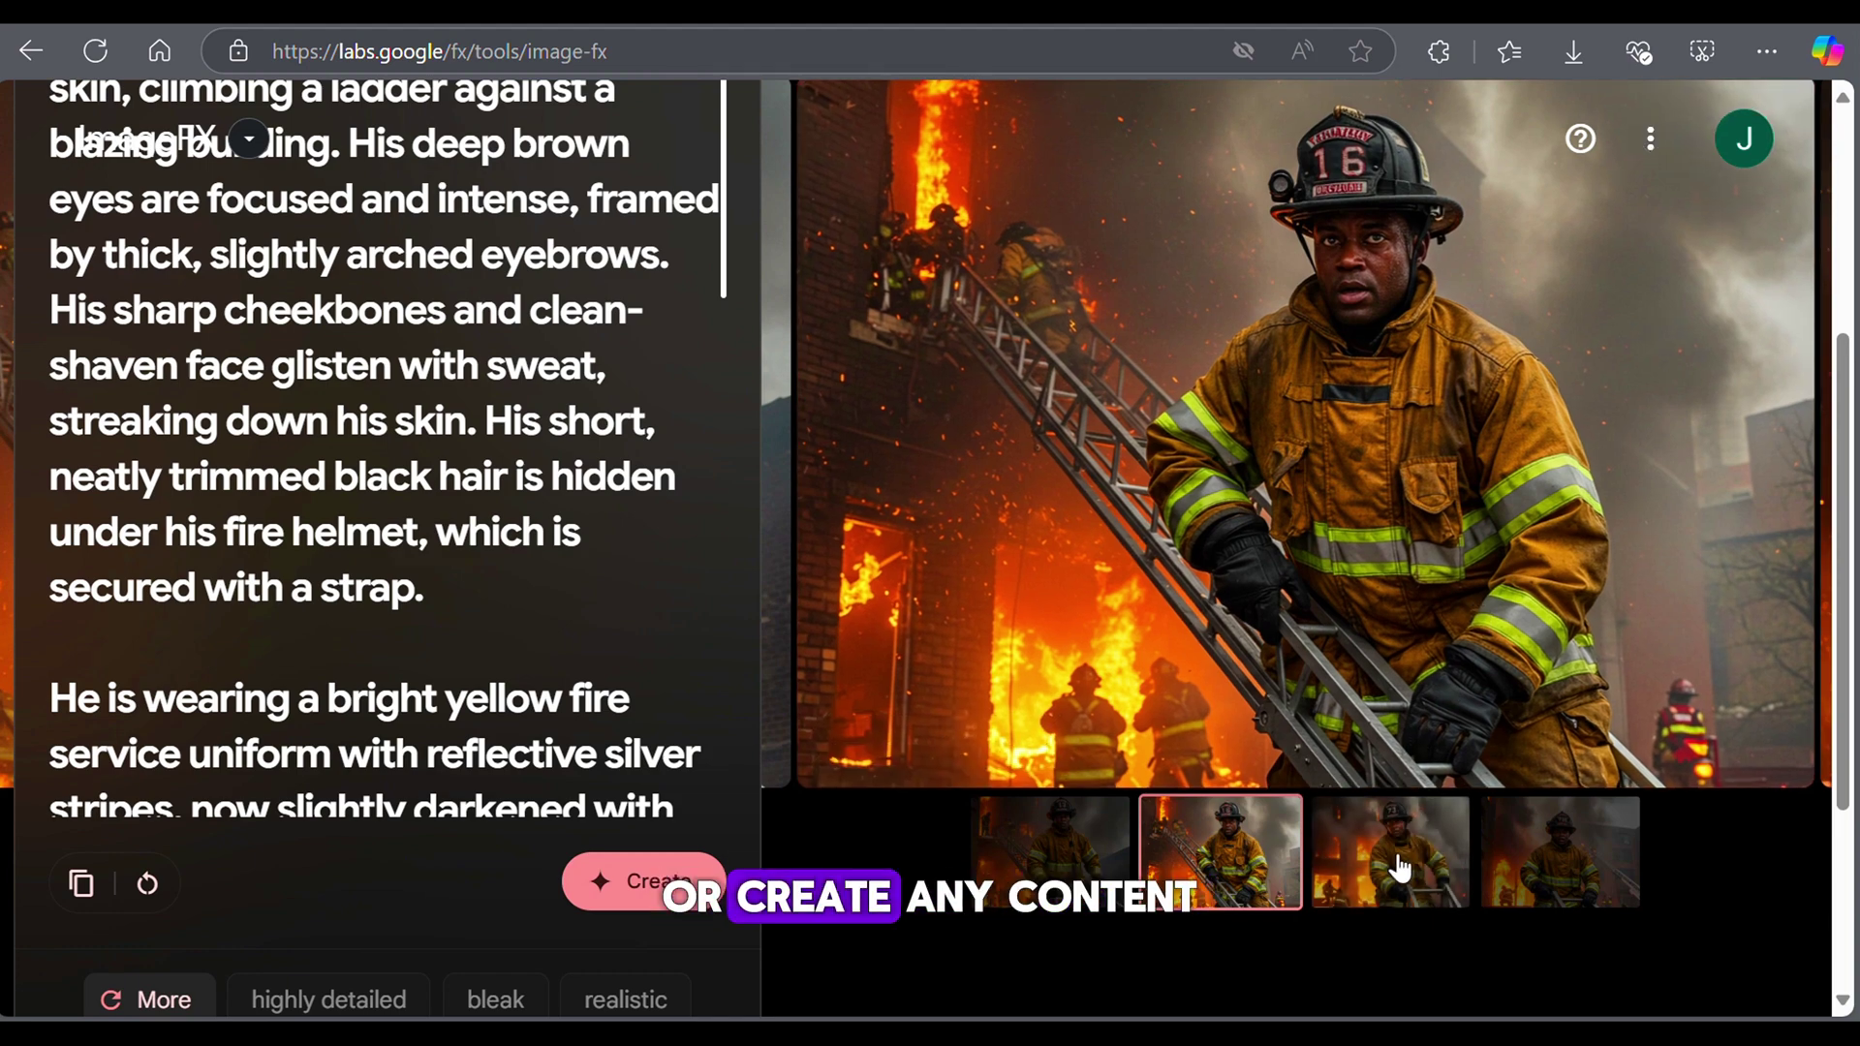
left_click(1396, 869)
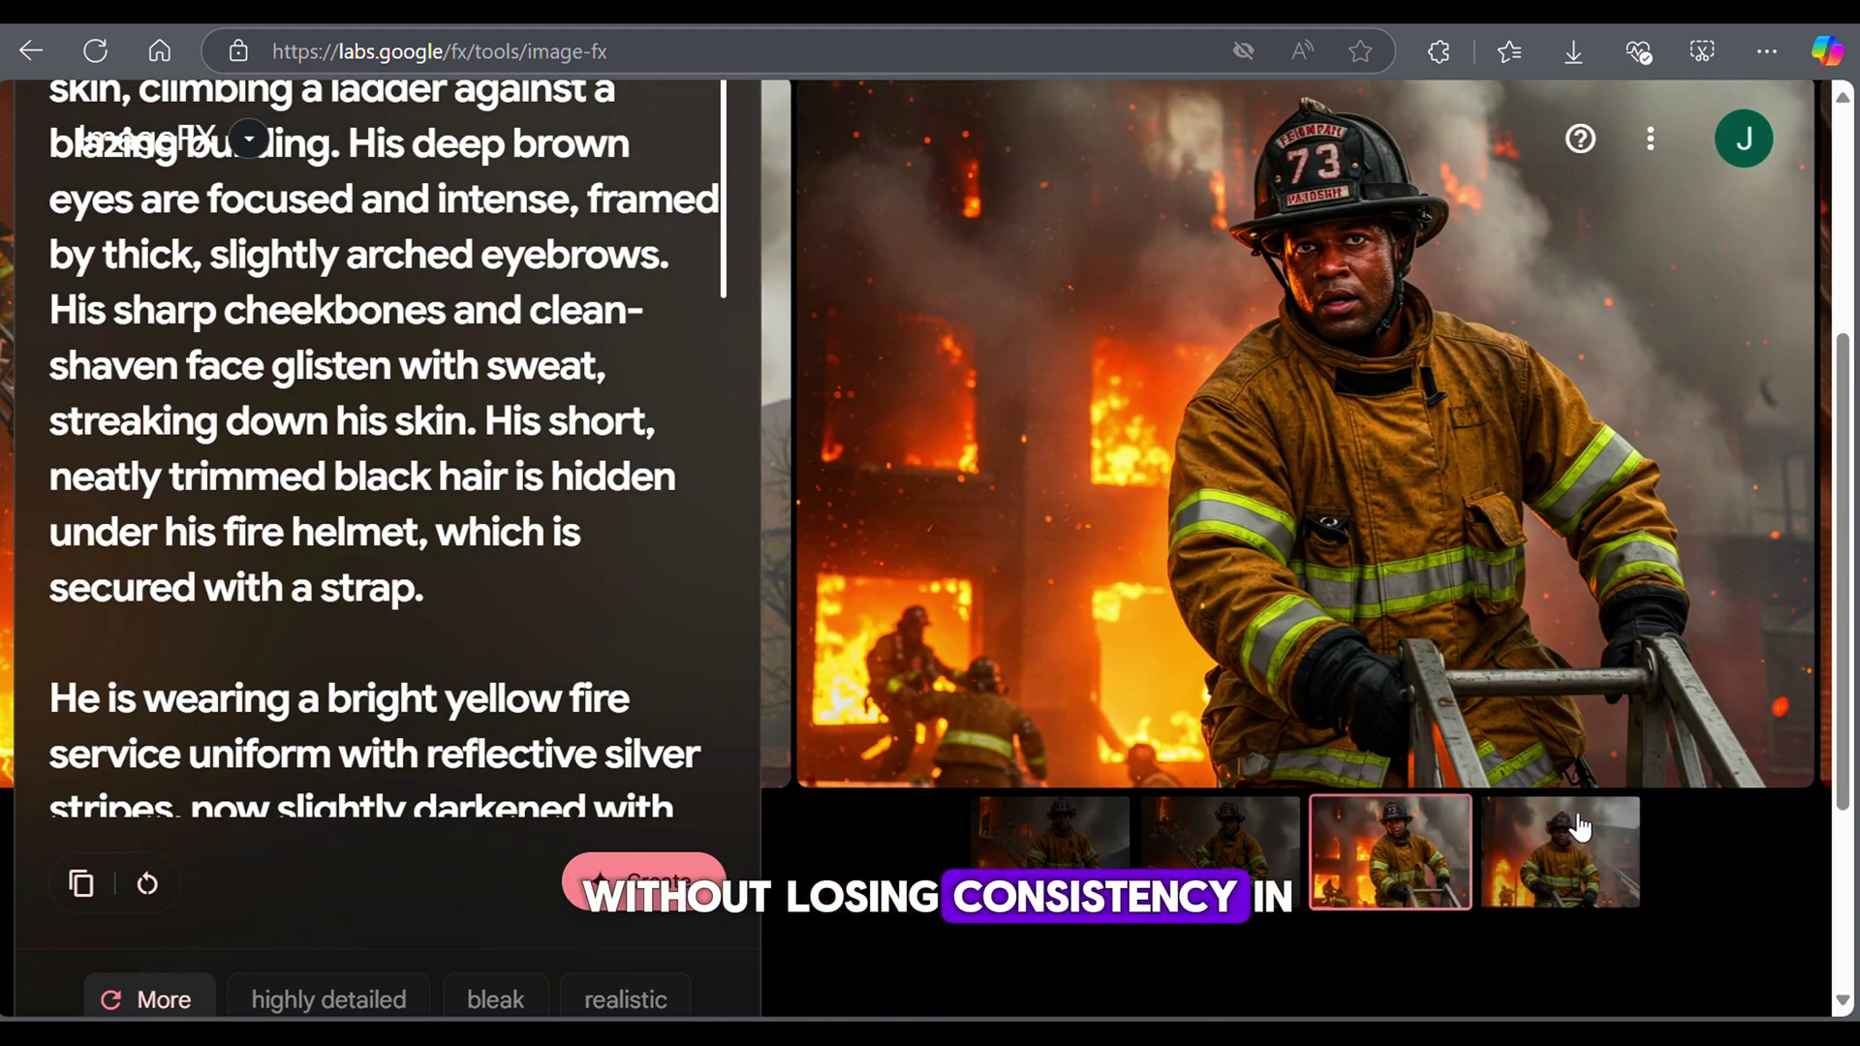
left_click(1551, 828)
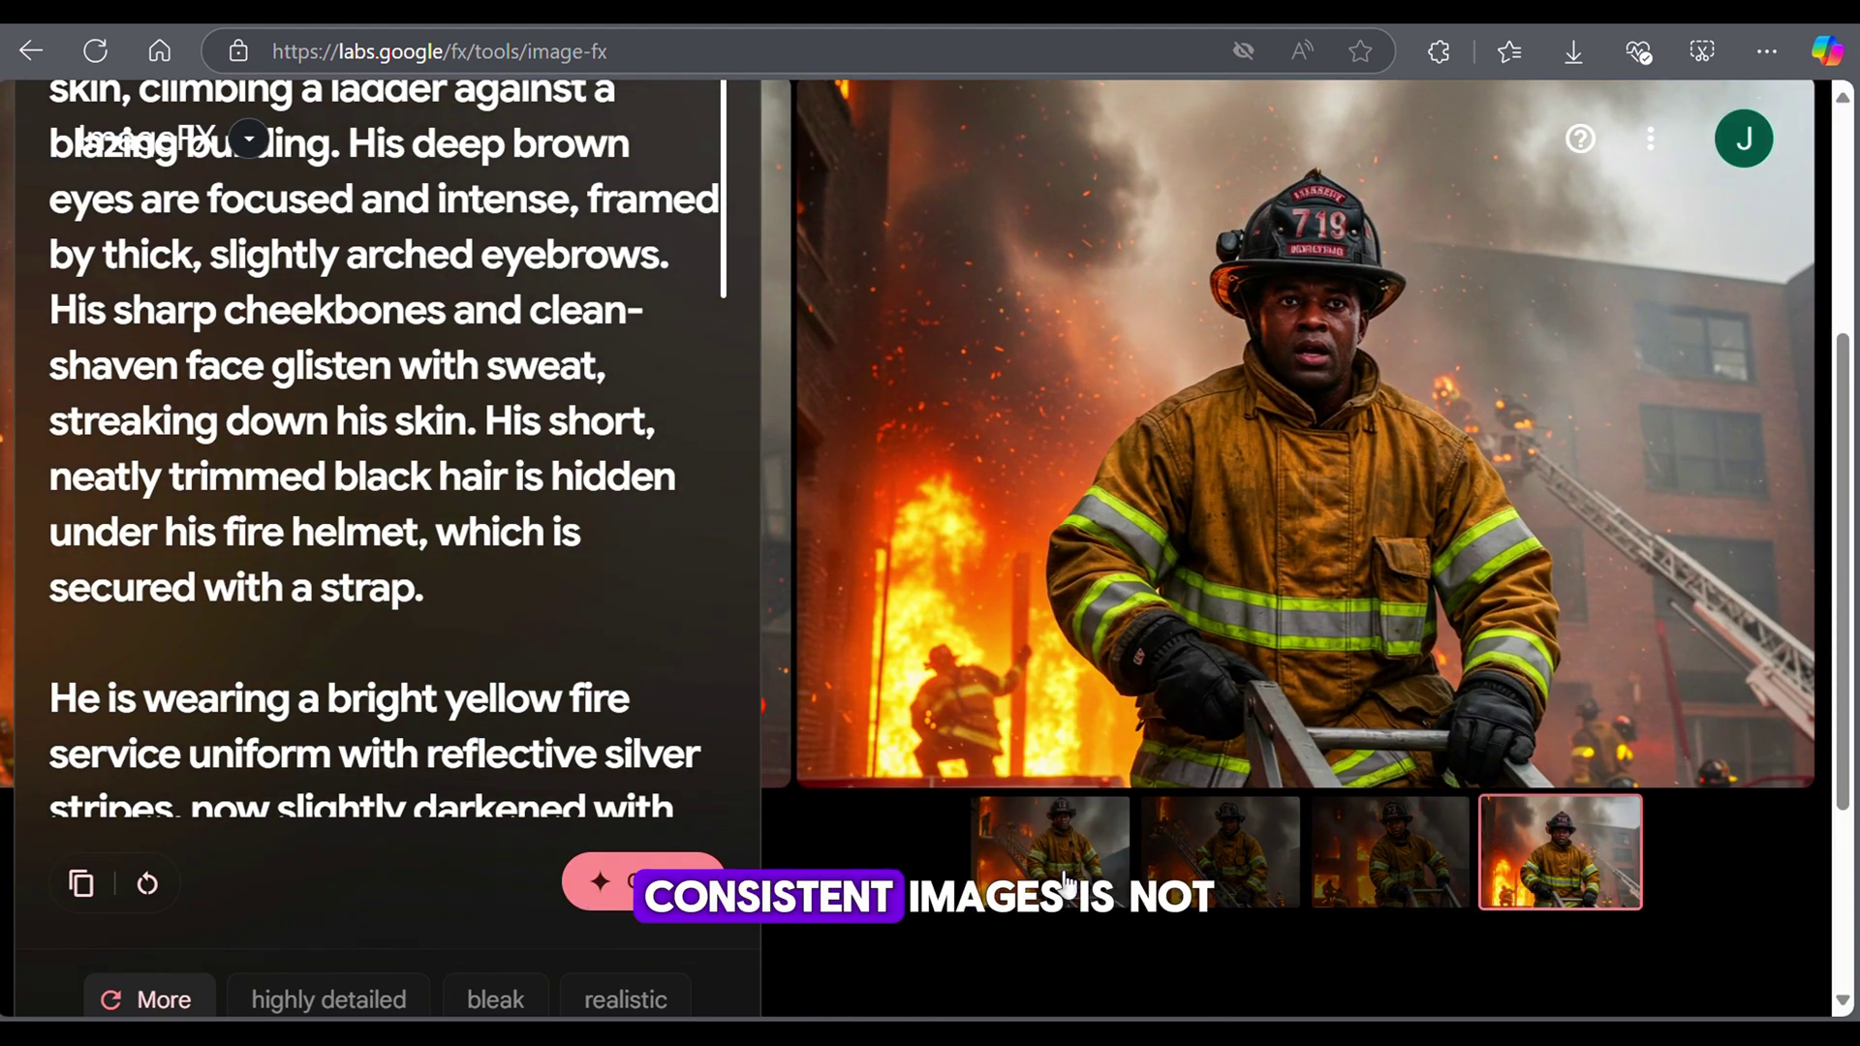
left_click(1050, 851)
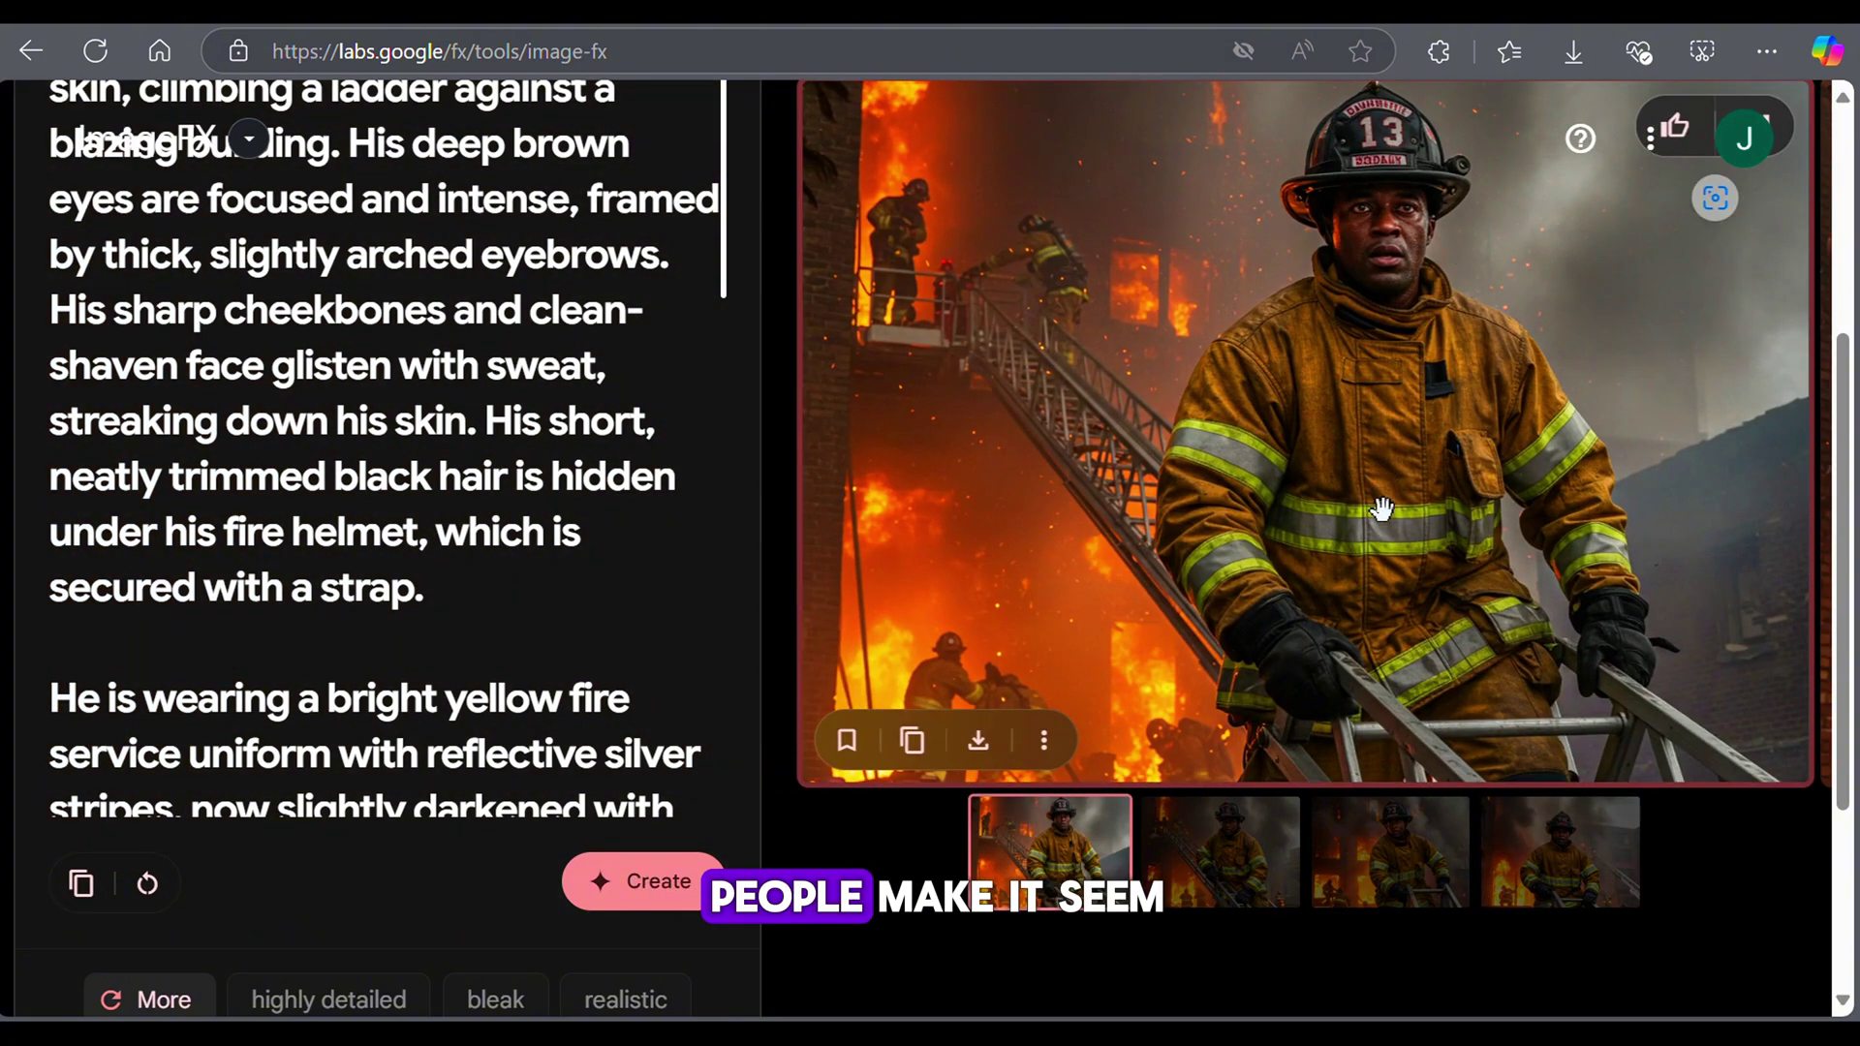
left_click(979, 742)
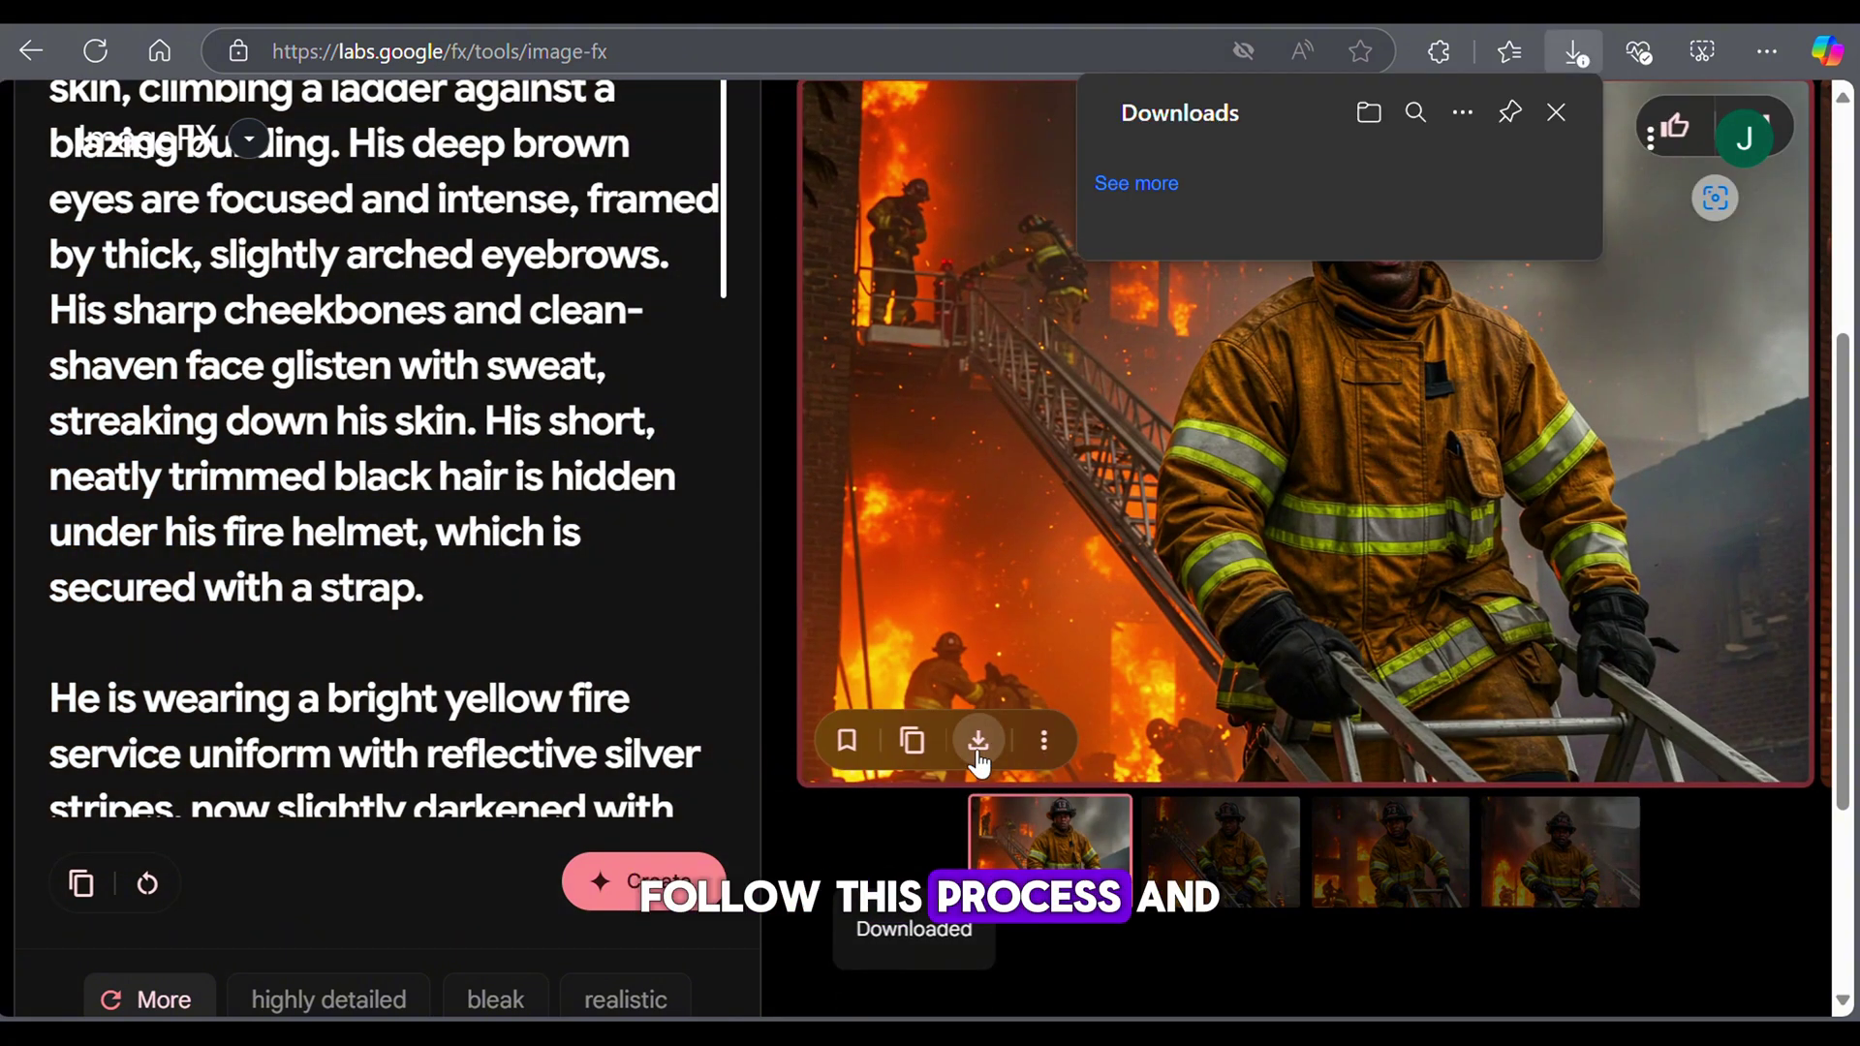
left_click(1469, 166)
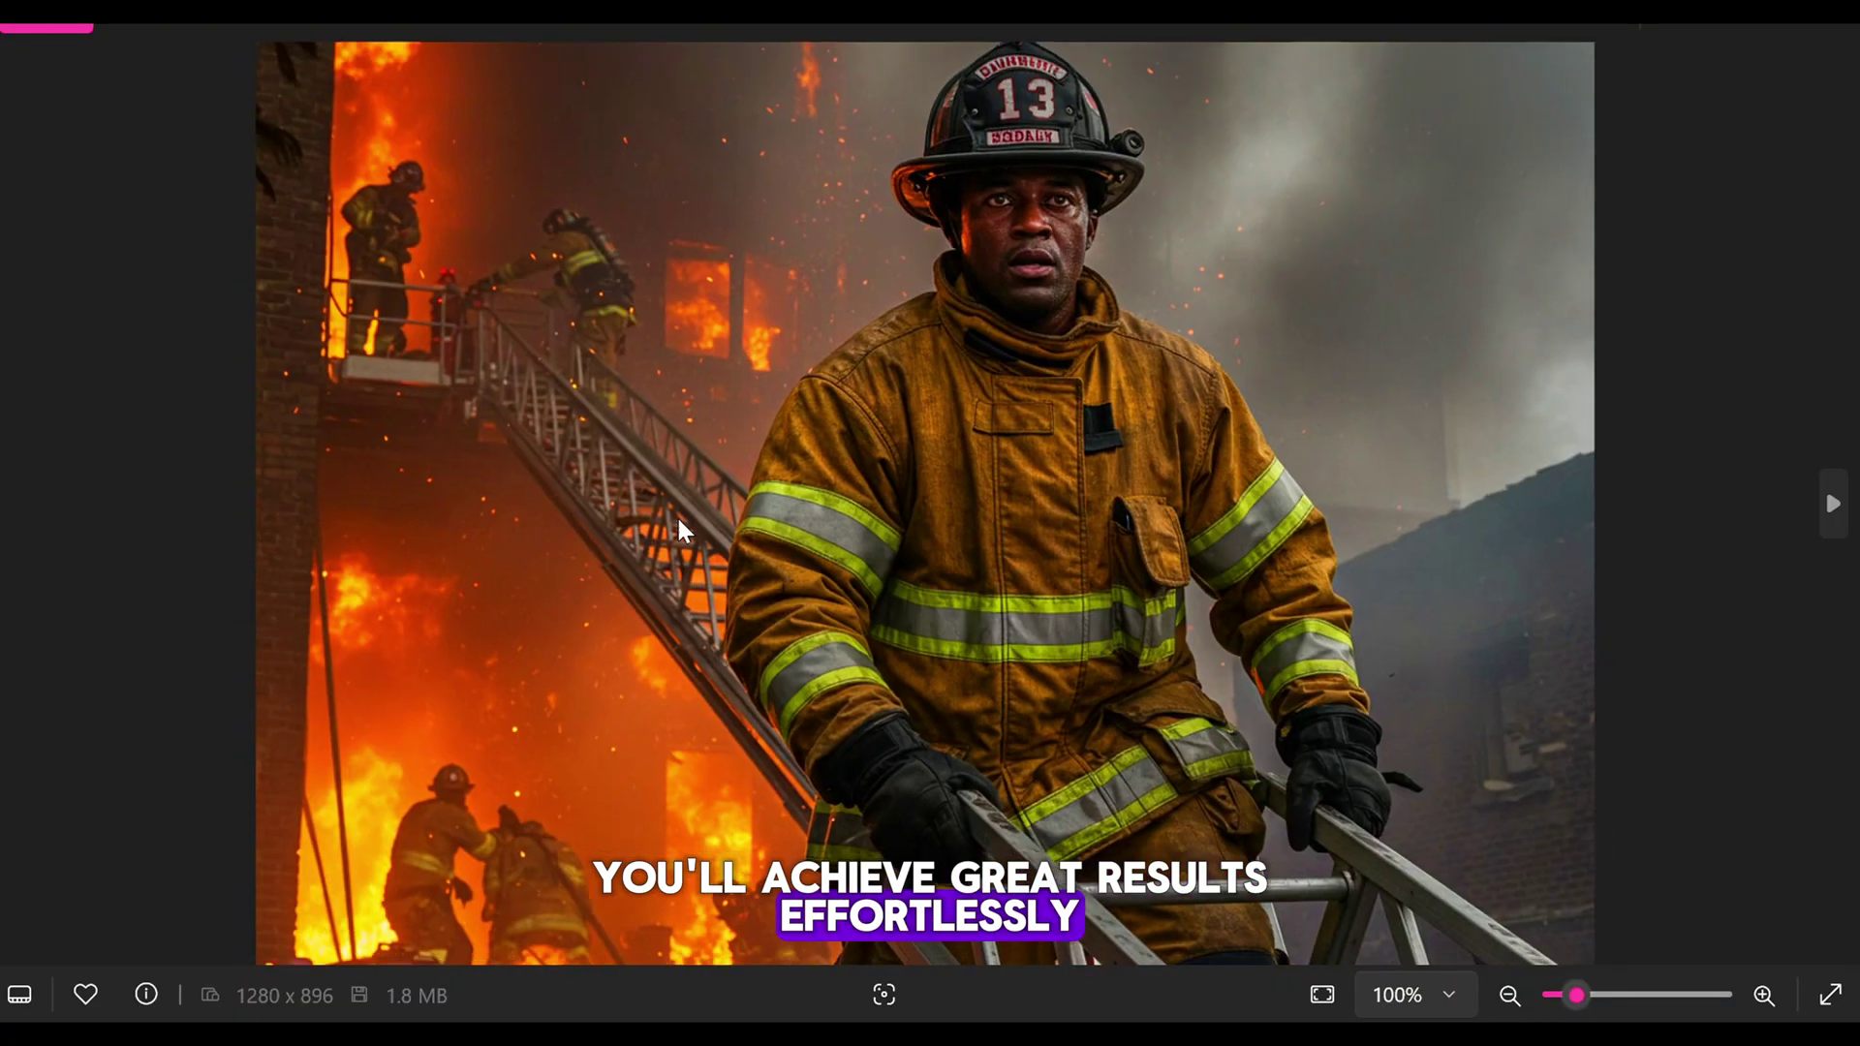